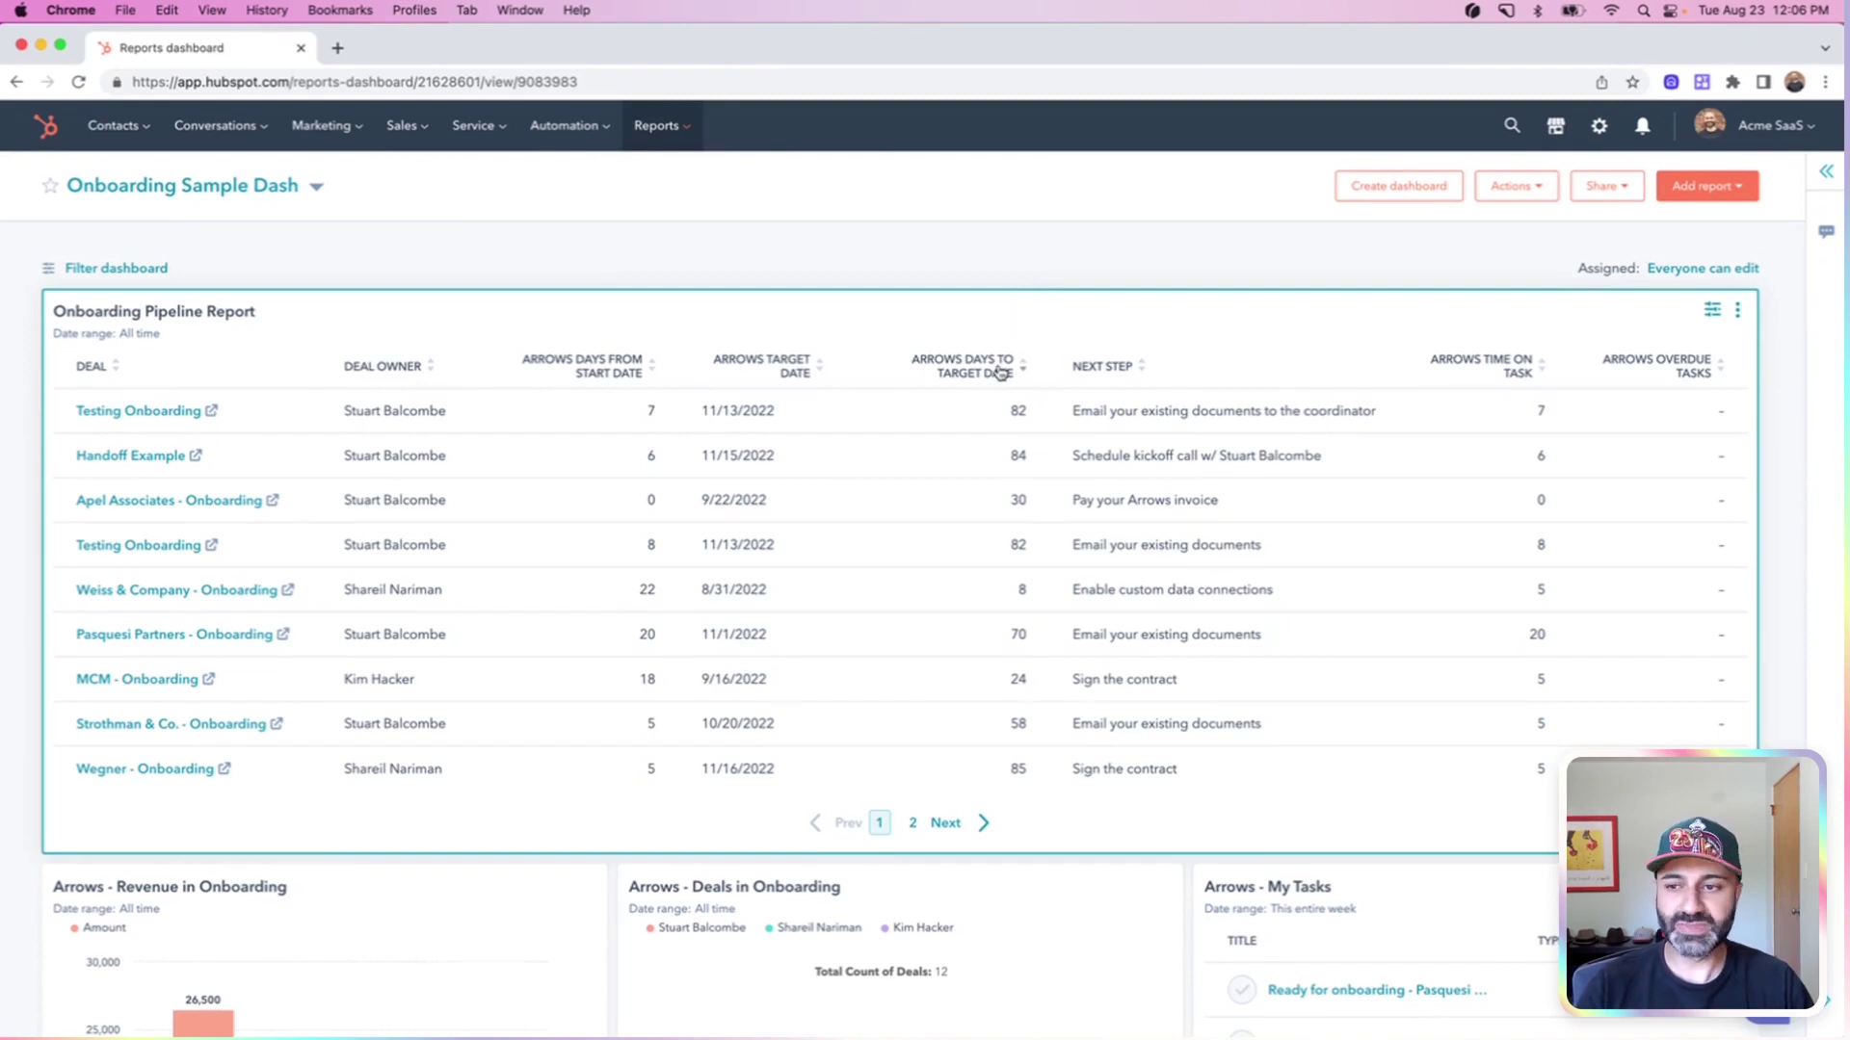
Scroll down to the Onboarding Pipeline Report and sort its table by the Deal Owner column.
scroll(996, 364, down, 2)
scroll(996, 364, down, 3)
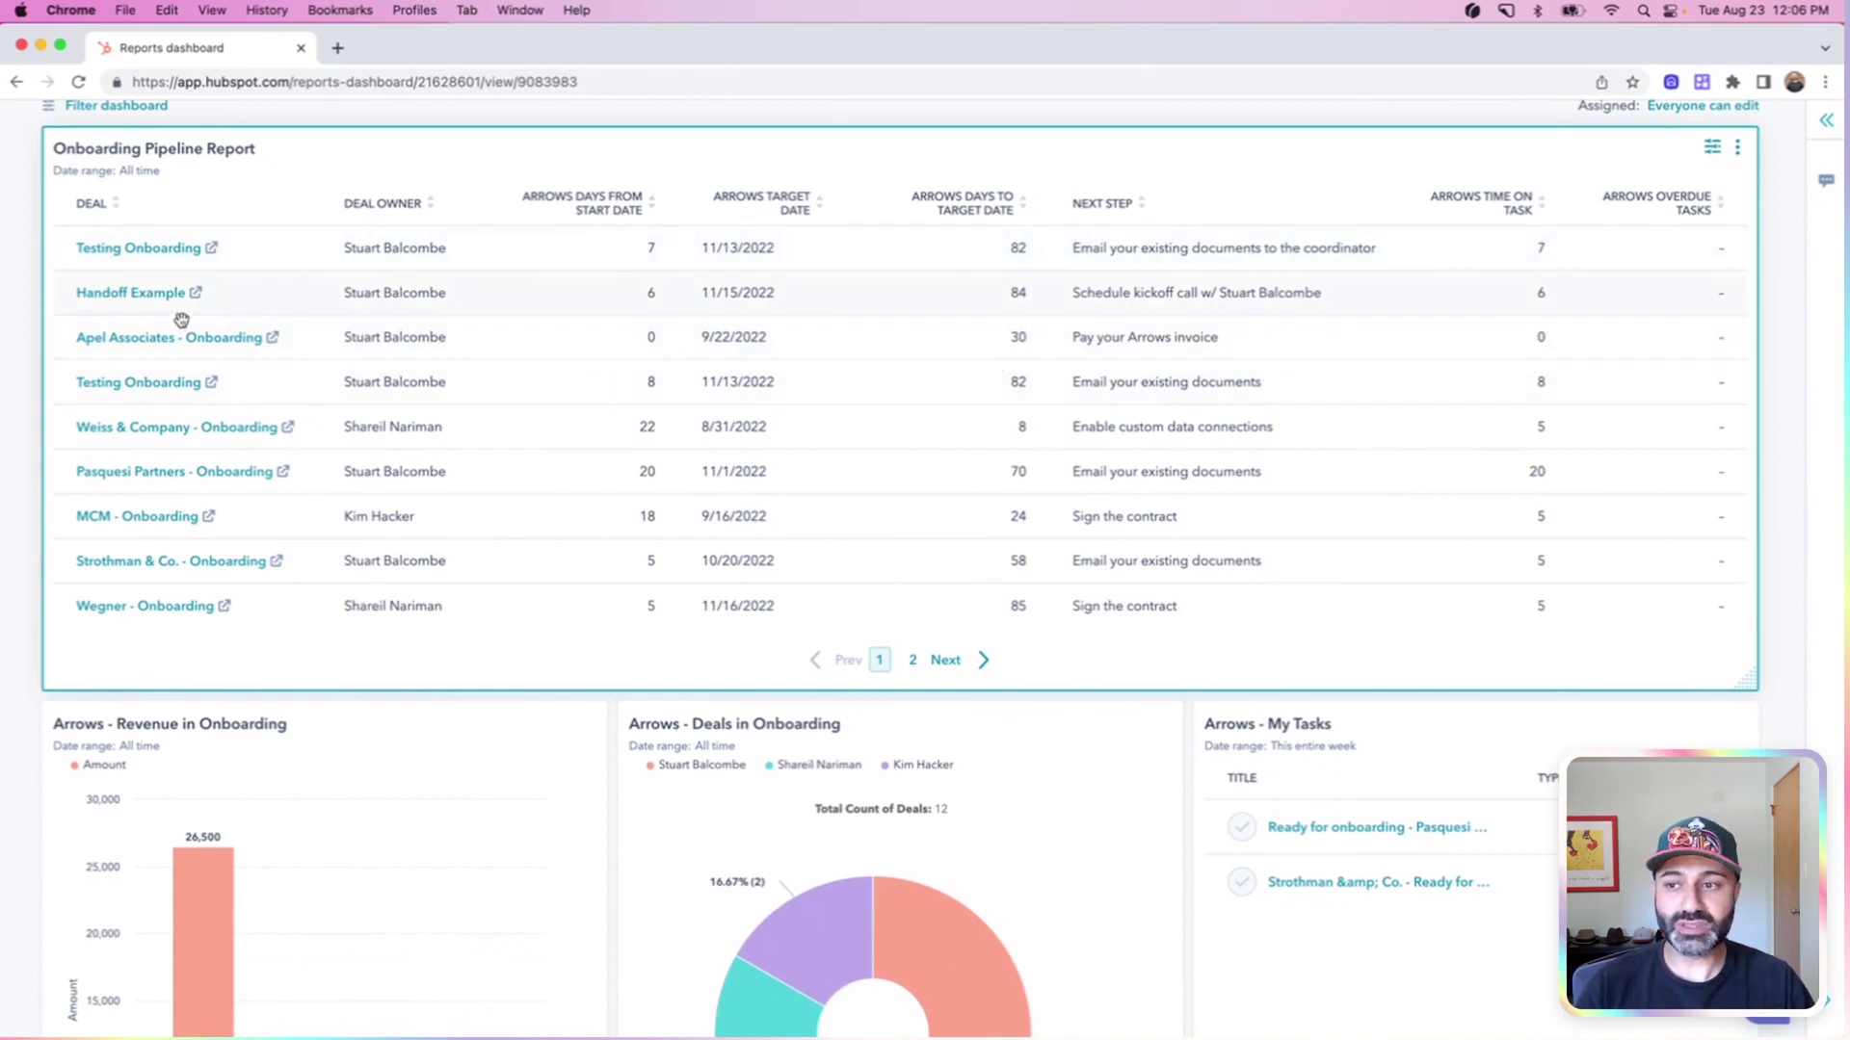
scroll(155, 385, down, 1)
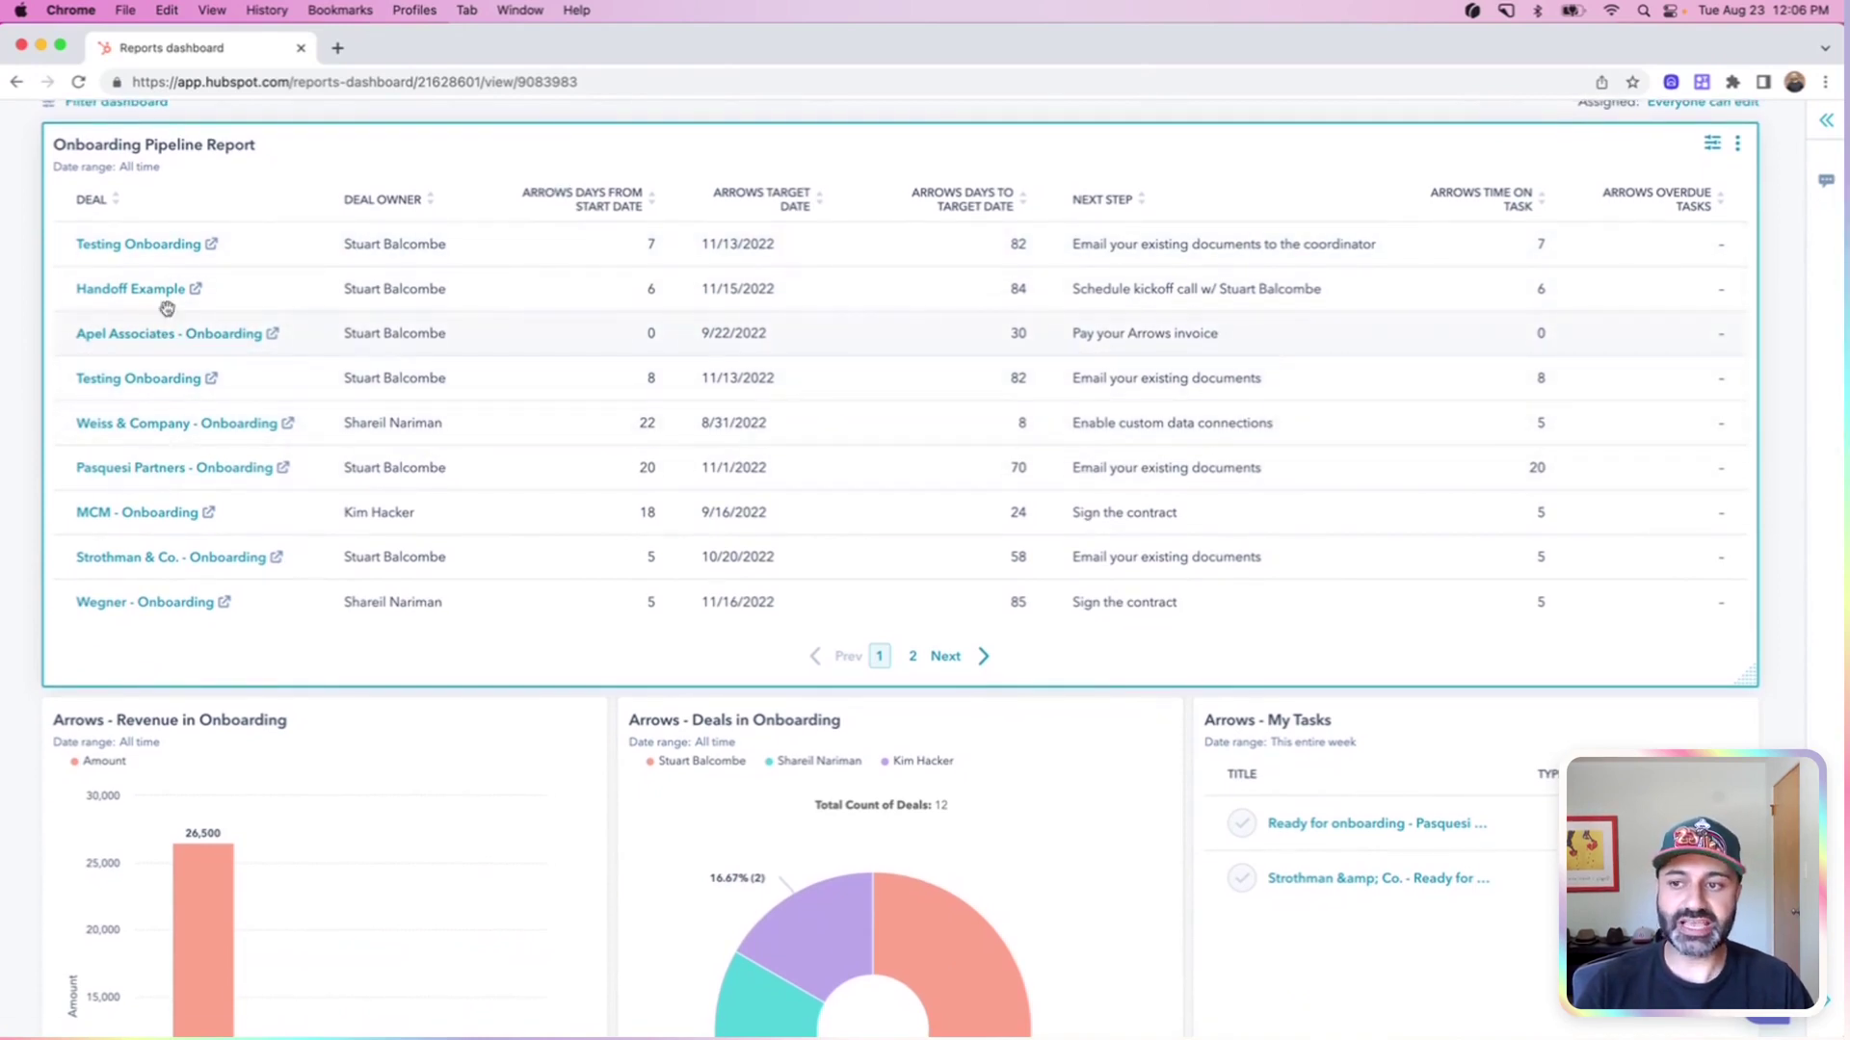
scroll(124, 452, down, 1)
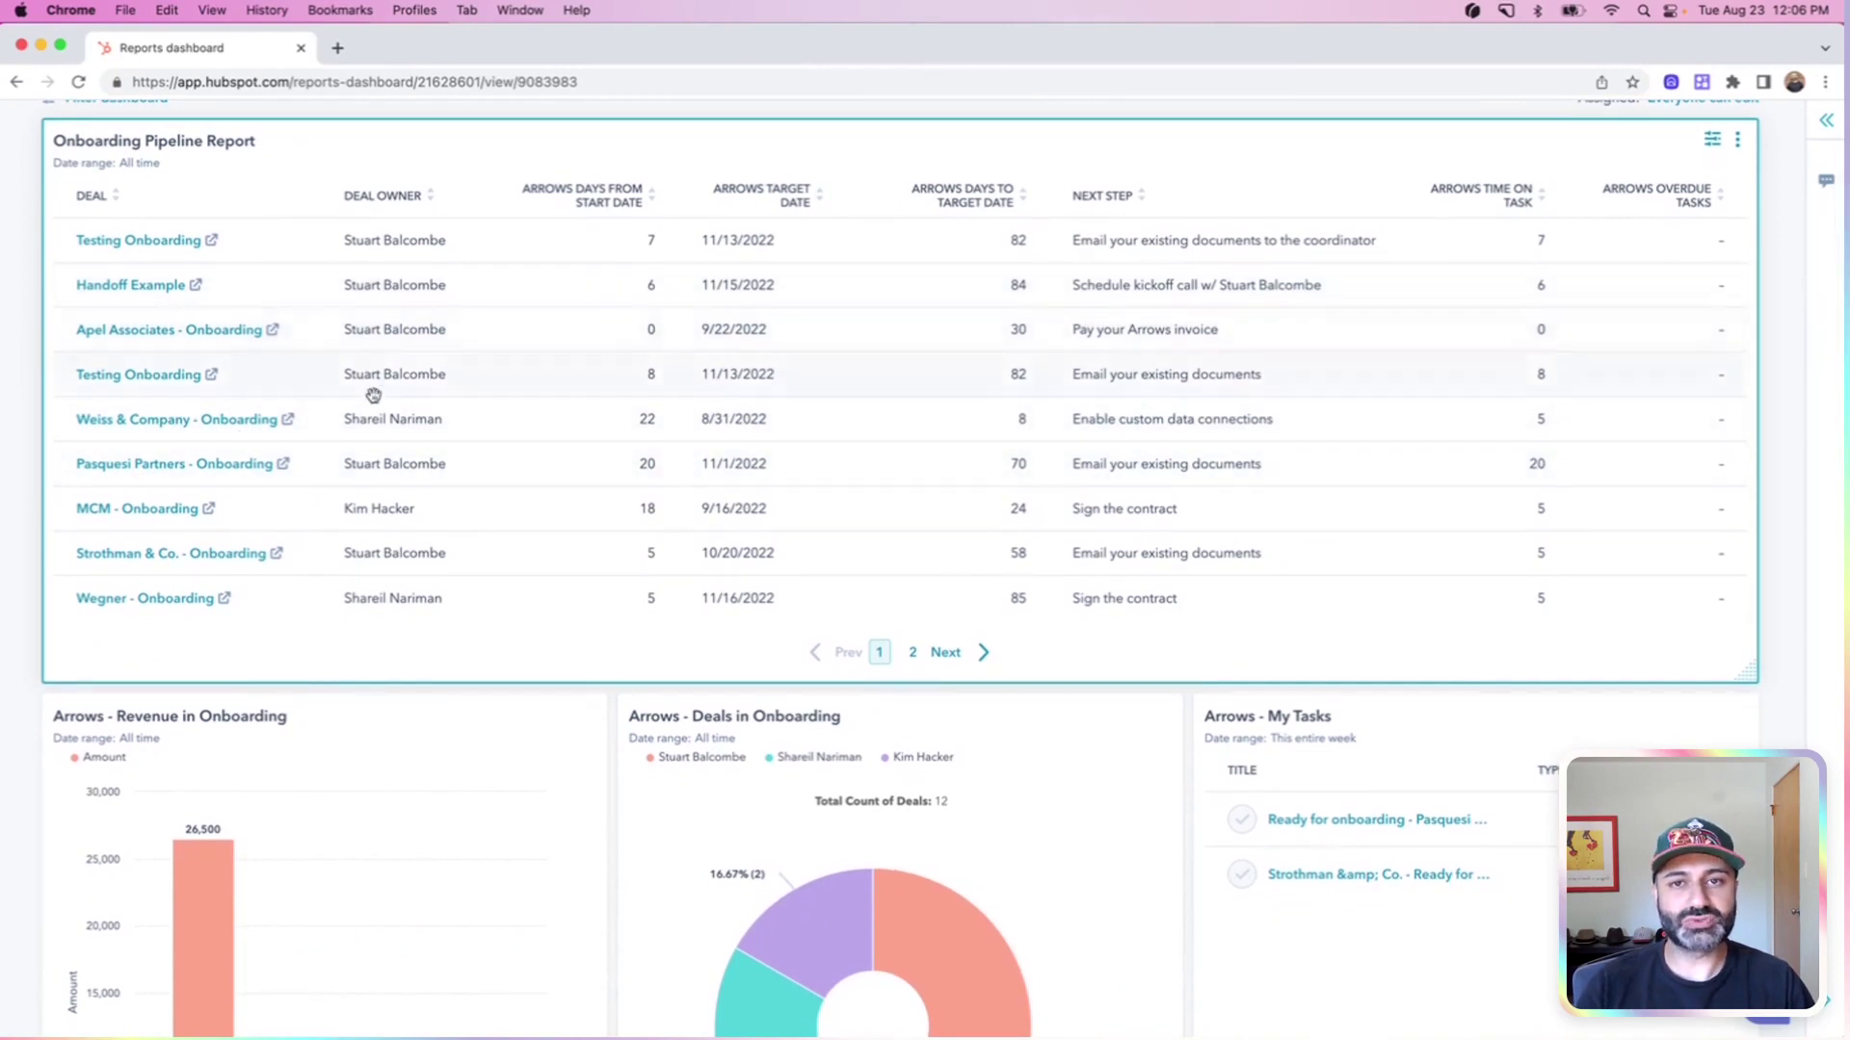
scroll(372, 449, down, 1)
scroll(372, 449, down, 2)
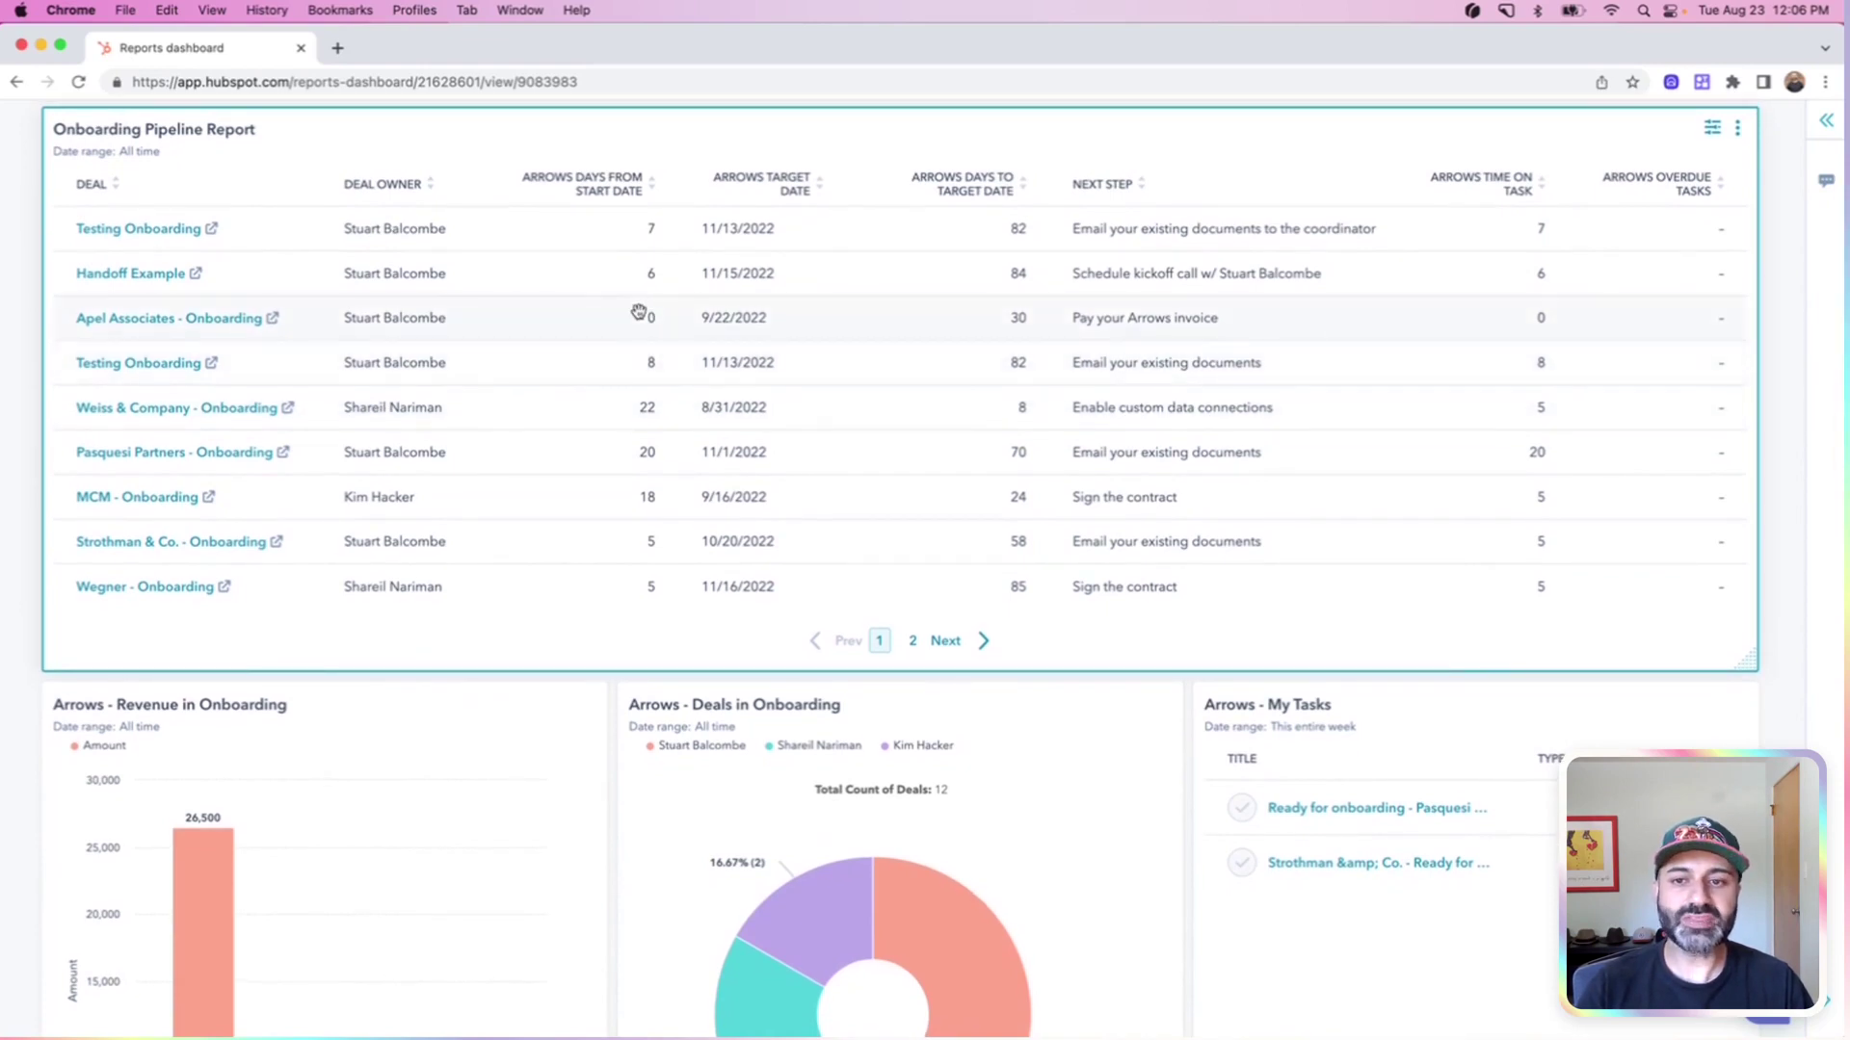
scroll(616, 304, down, 1)
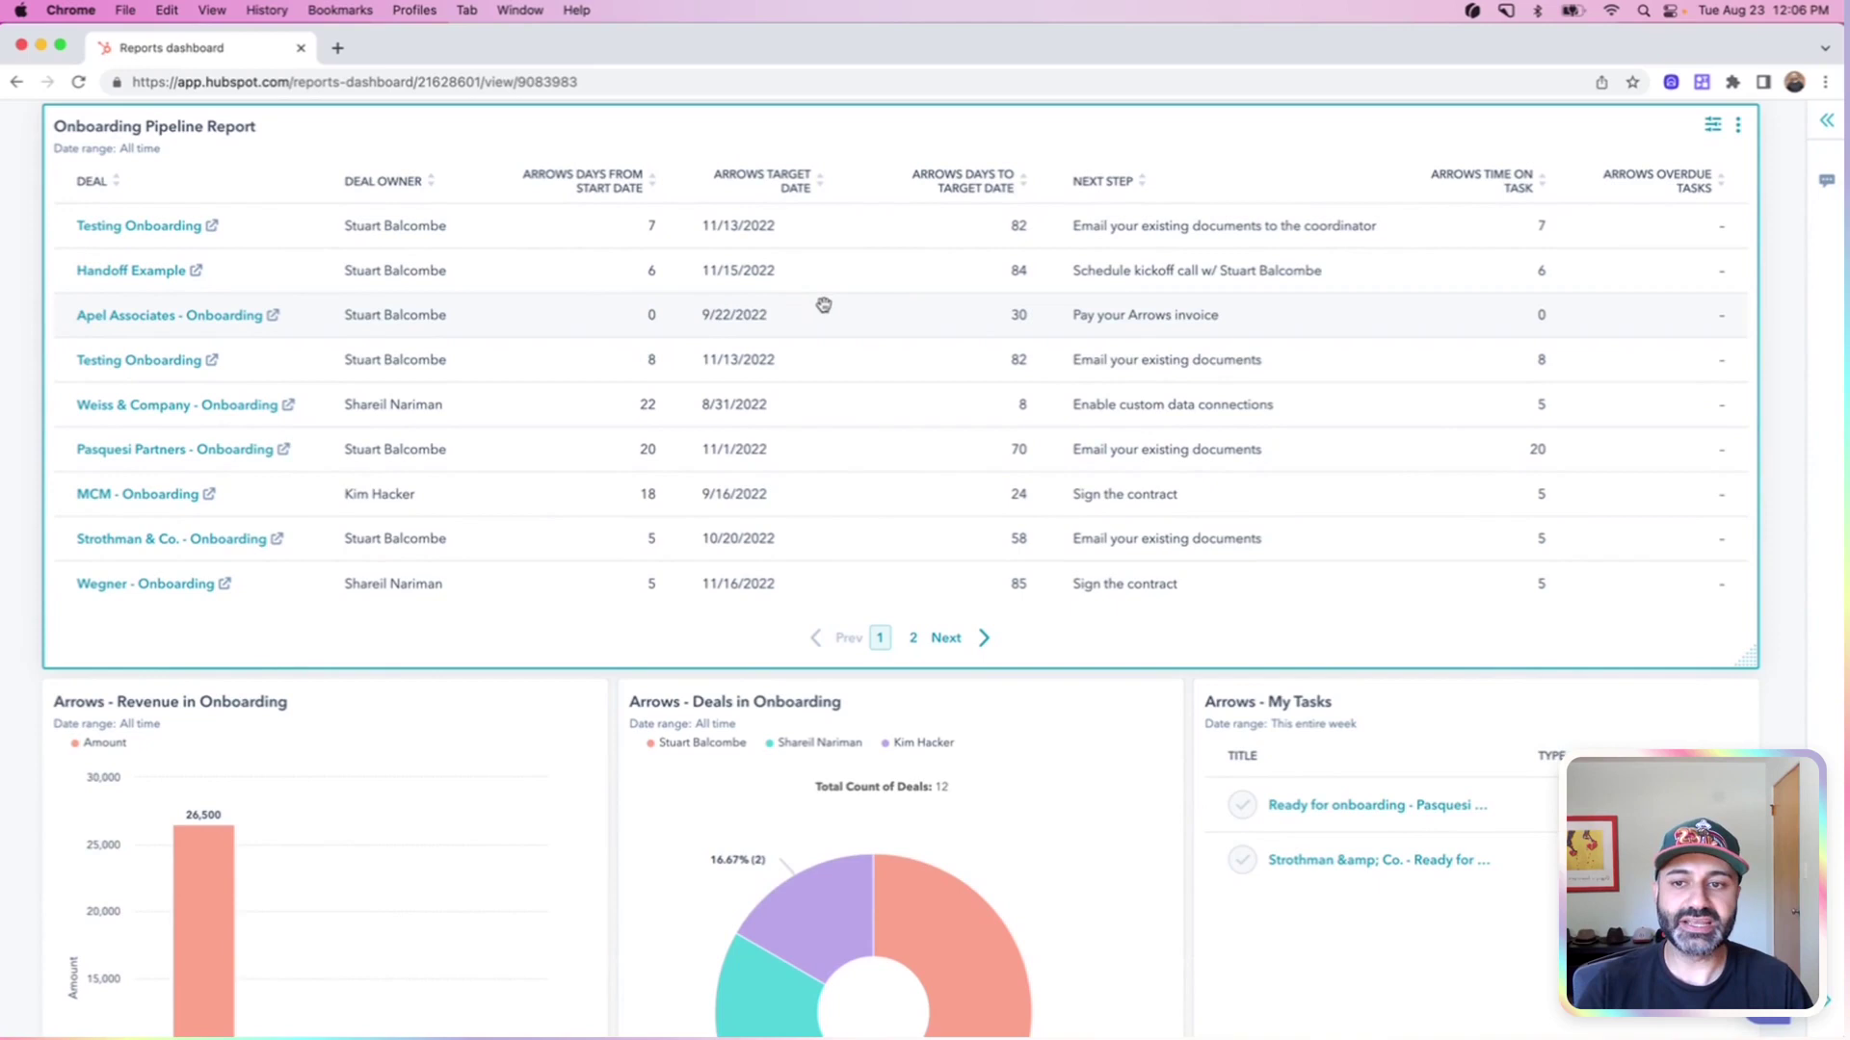
scroll(643, 256, up, 1)
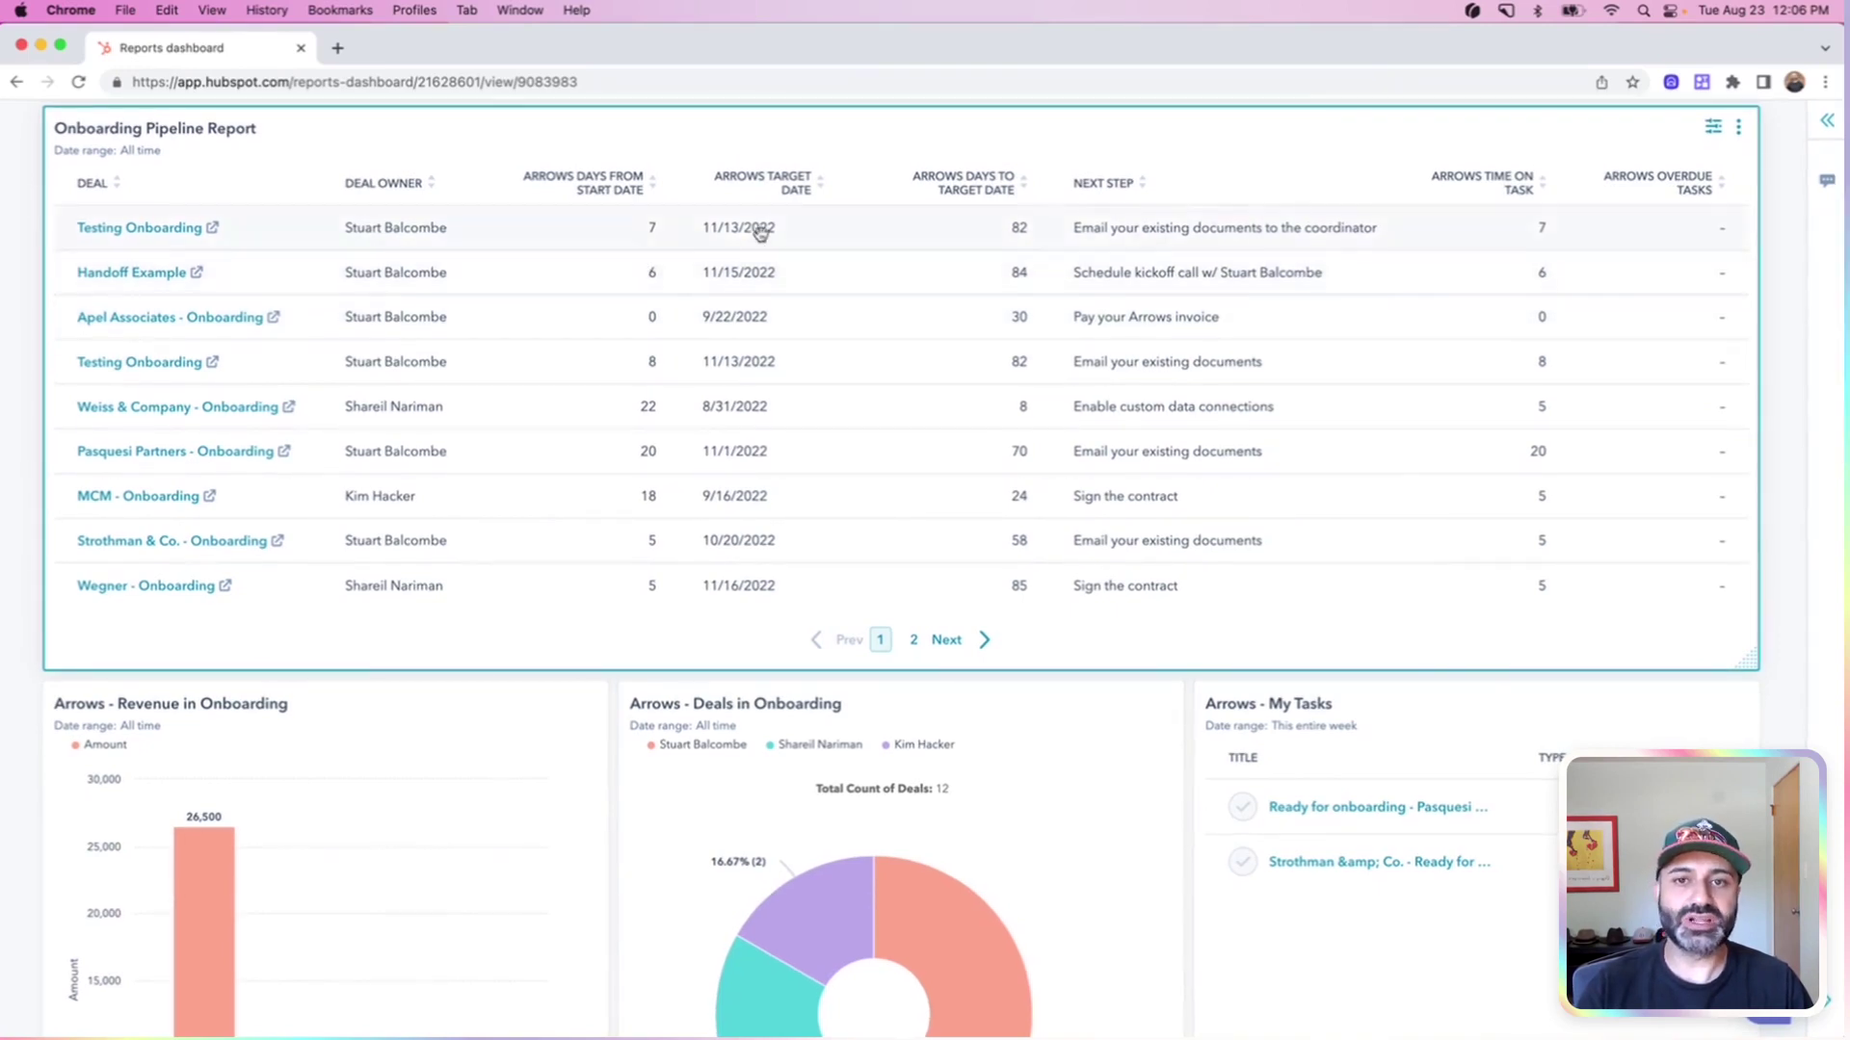
scroll(759, 235, down, 1)
scroll(757, 277, down, 1)
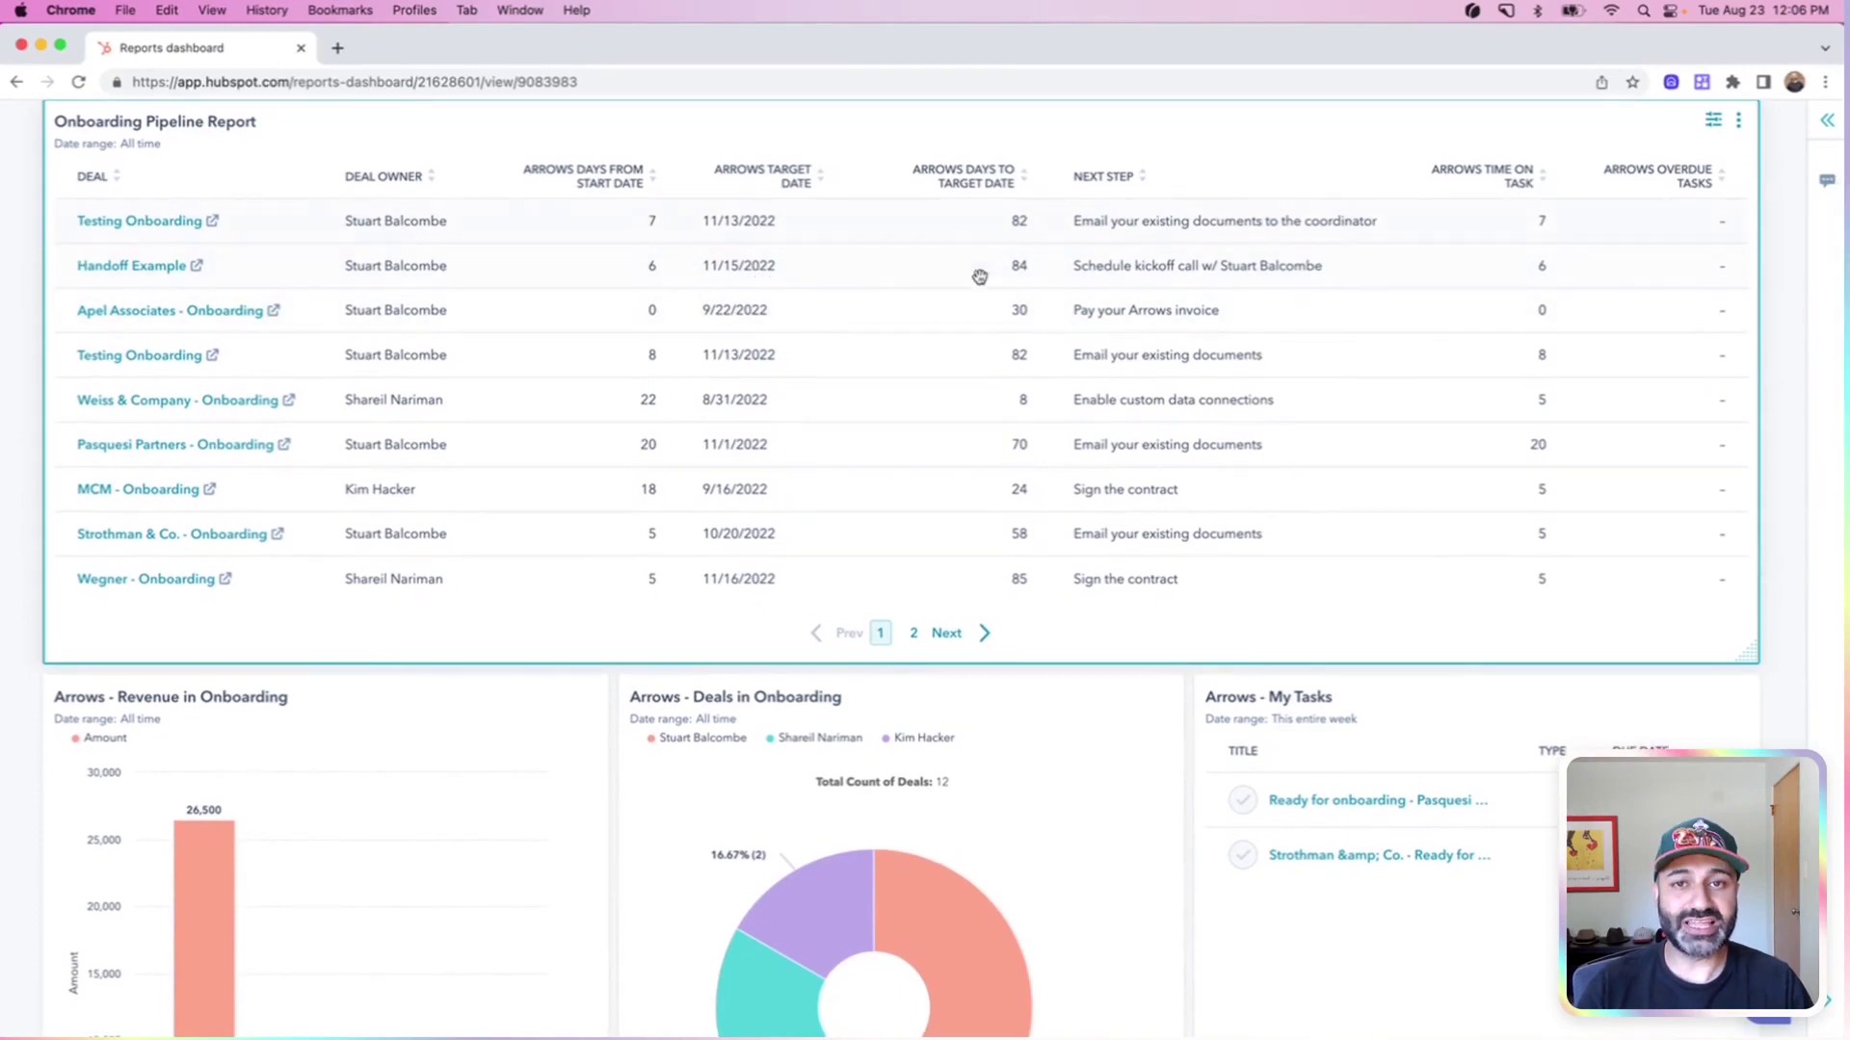
scroll(975, 280, down, 3)
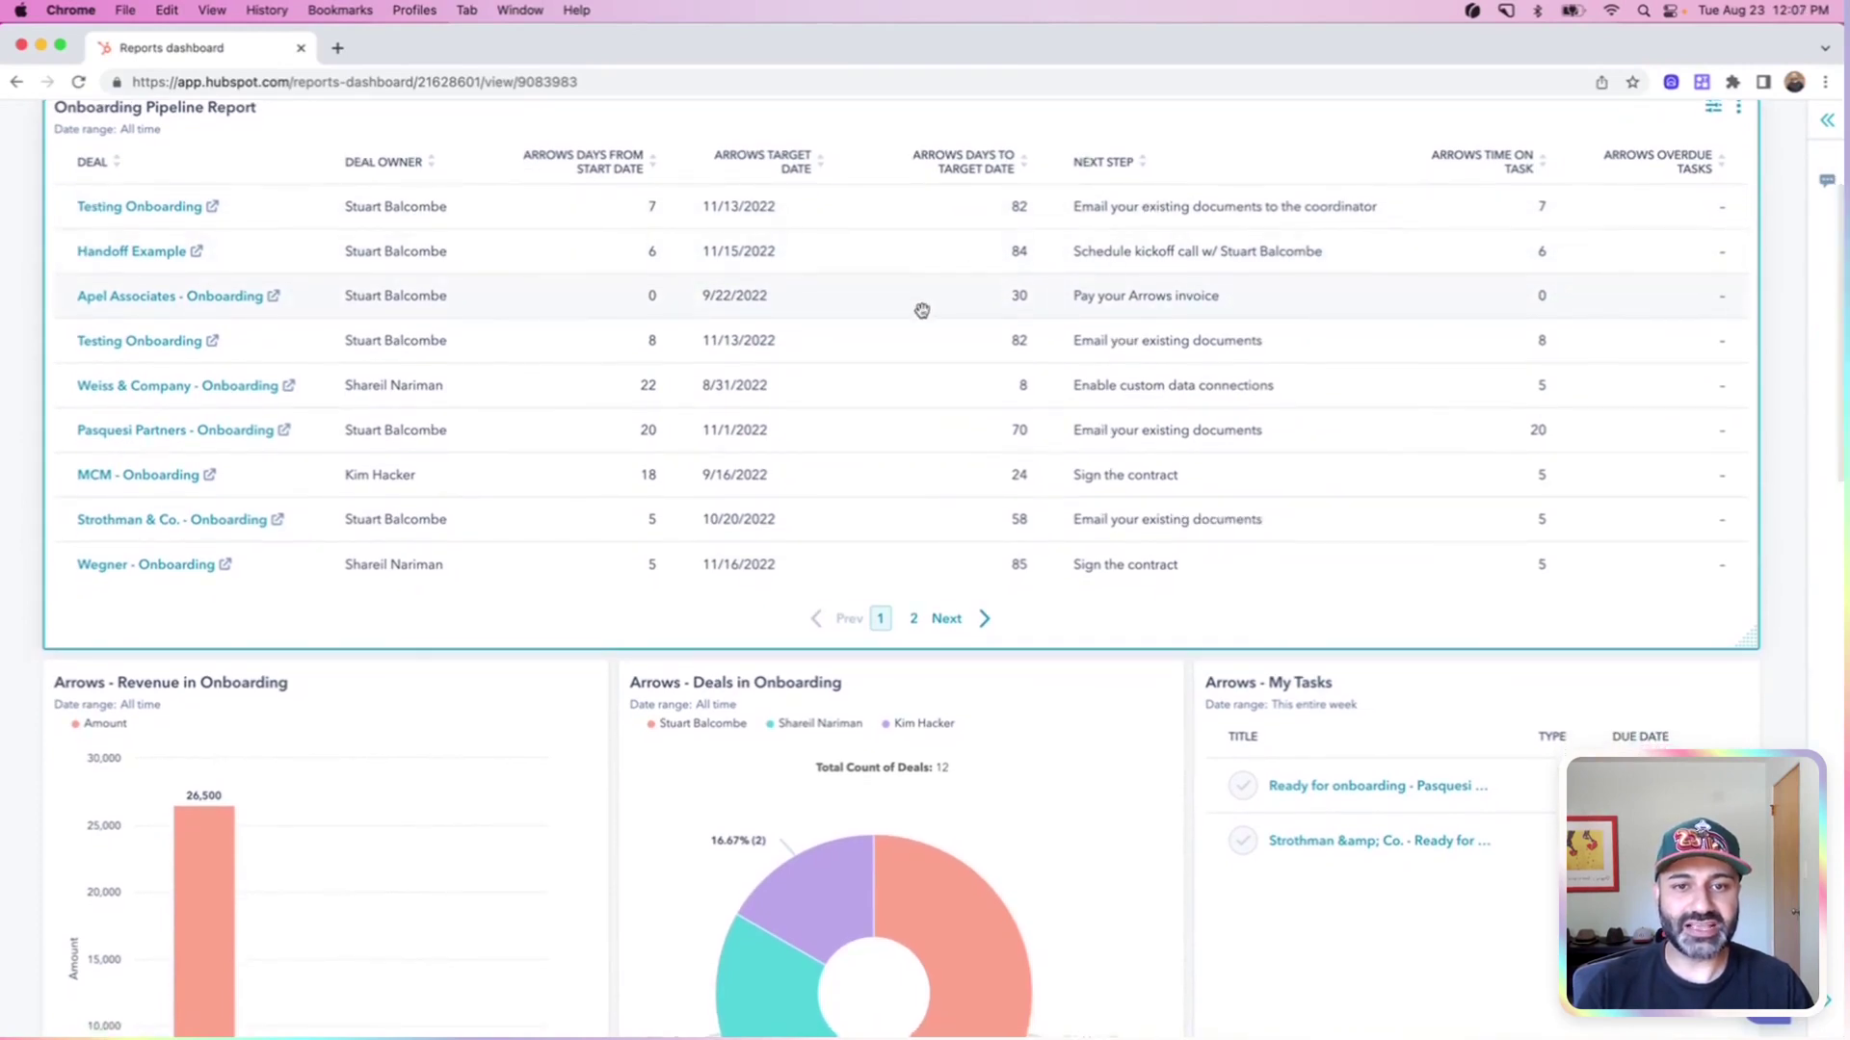
scroll(867, 279, down, 1)
click(428, 169)
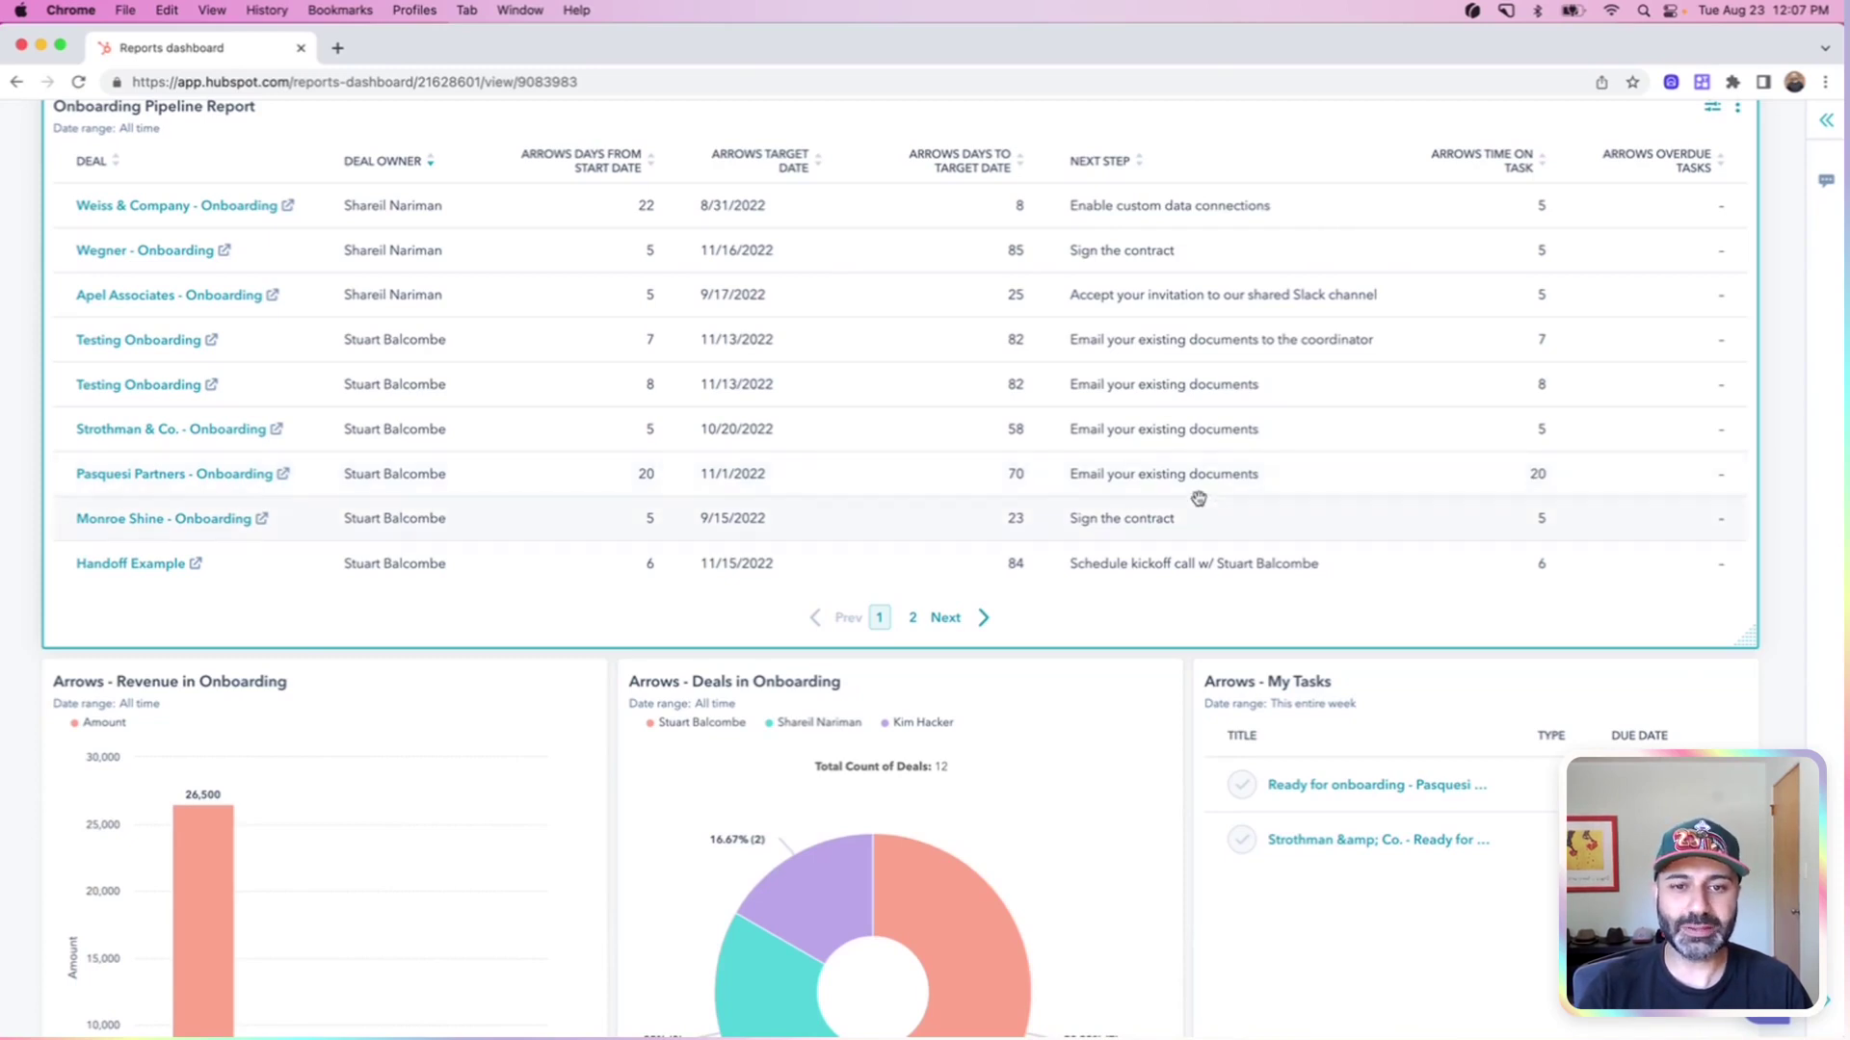
Bring the revenue and Deals in Onboarding charts into view and read each owner's deal count on the donut slices.
scroll(1190, 498, down, 2)
scroll(1190, 498, down, 5)
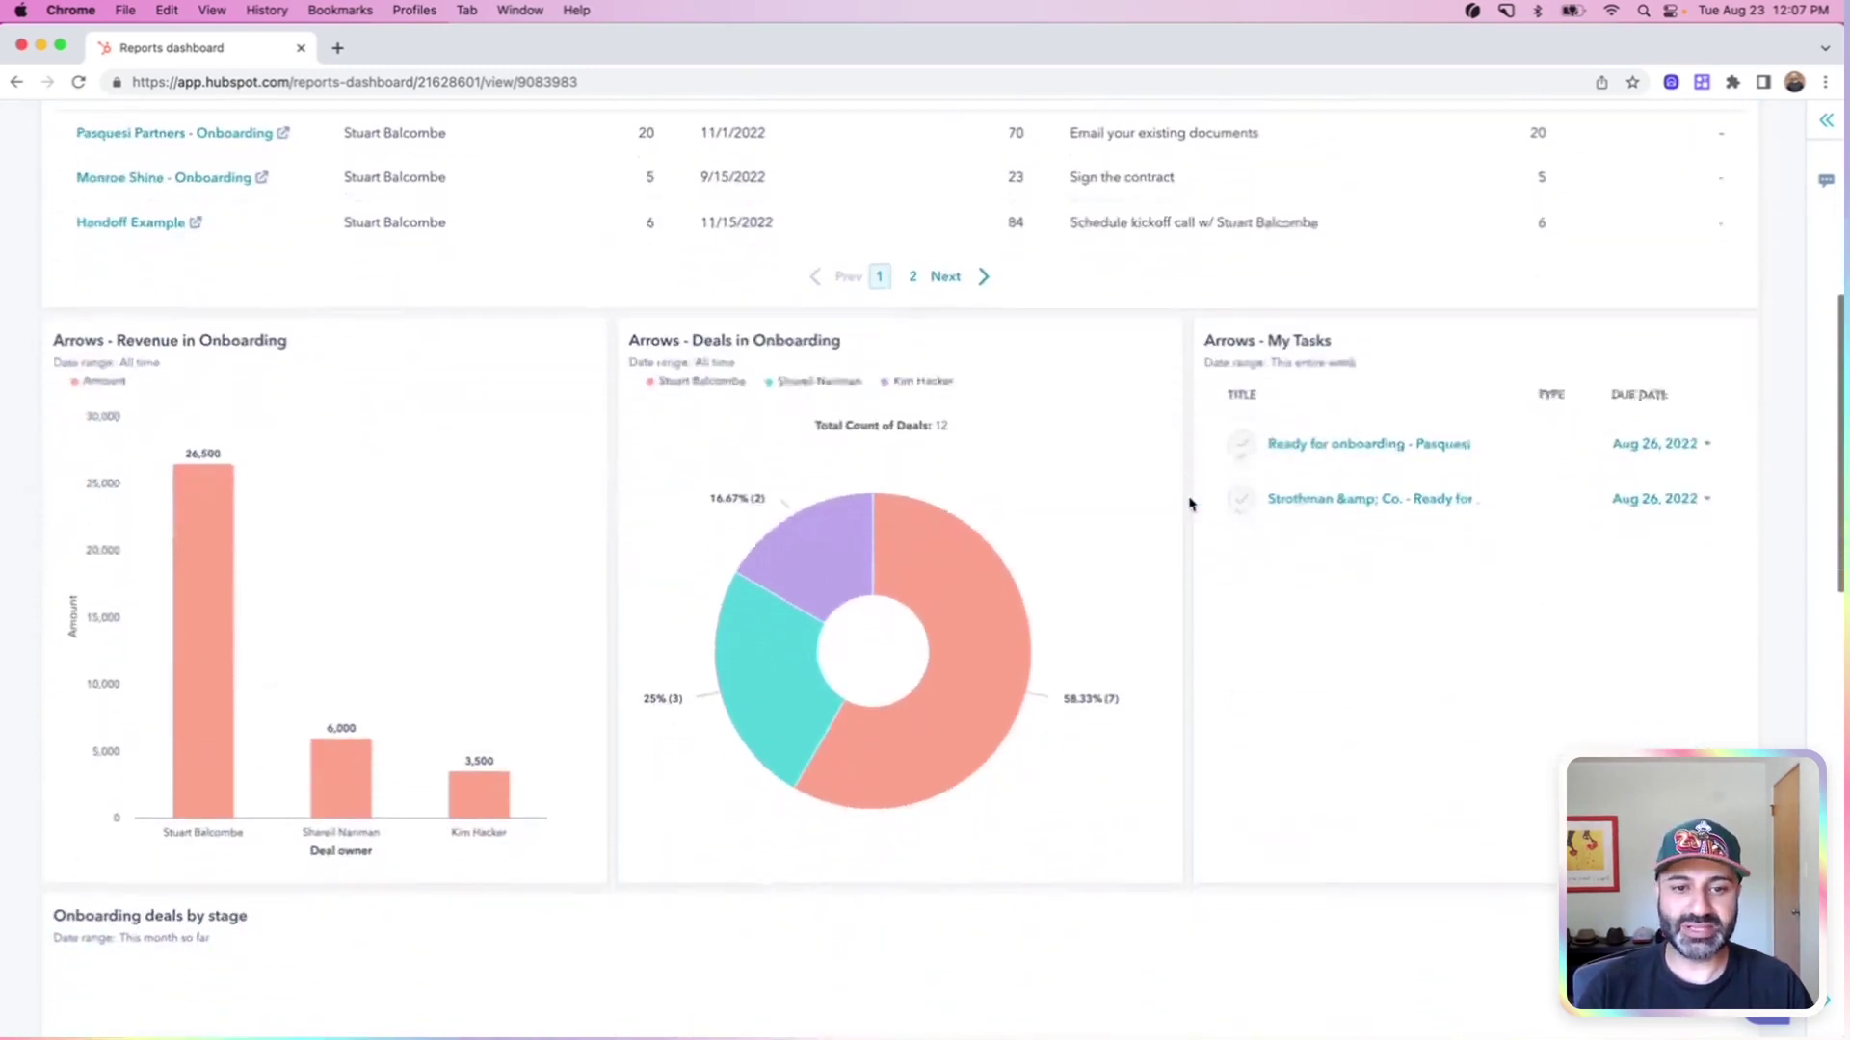
scroll(1190, 503, down, 1)
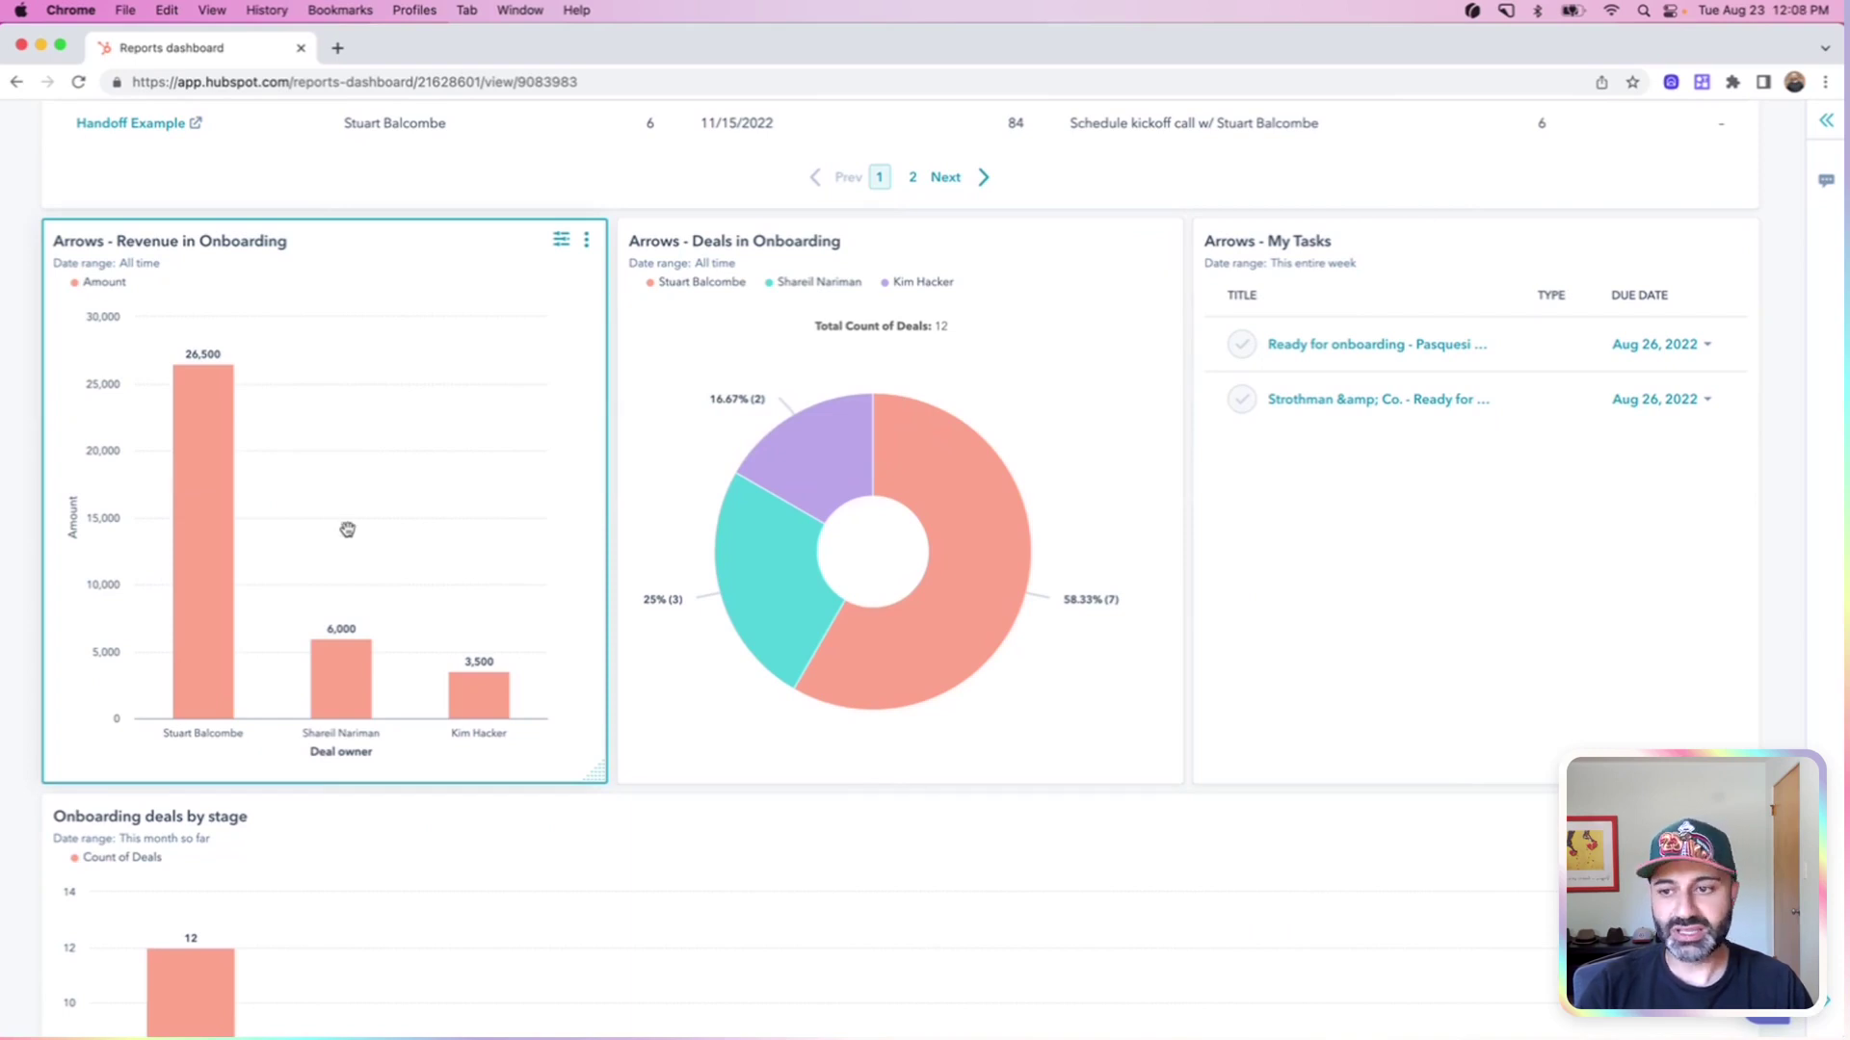
mouse_move(778, 532)
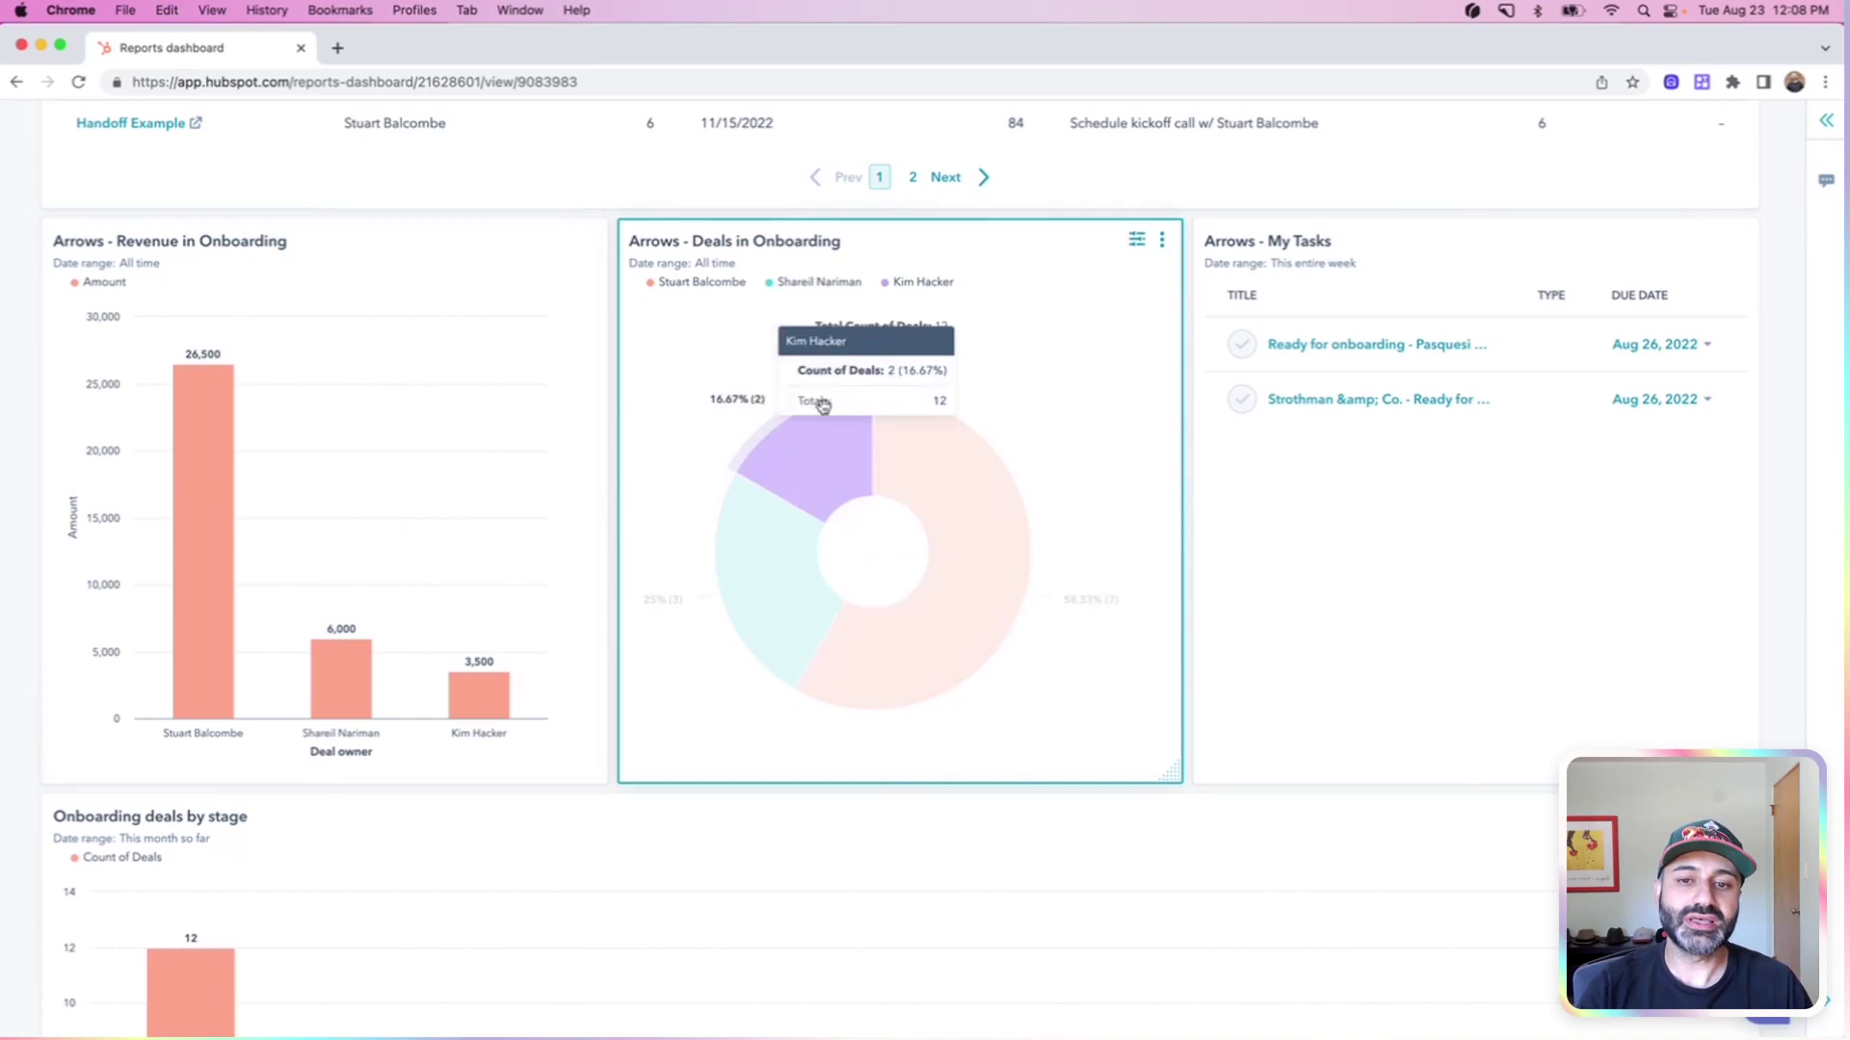
mouse_move(904, 487)
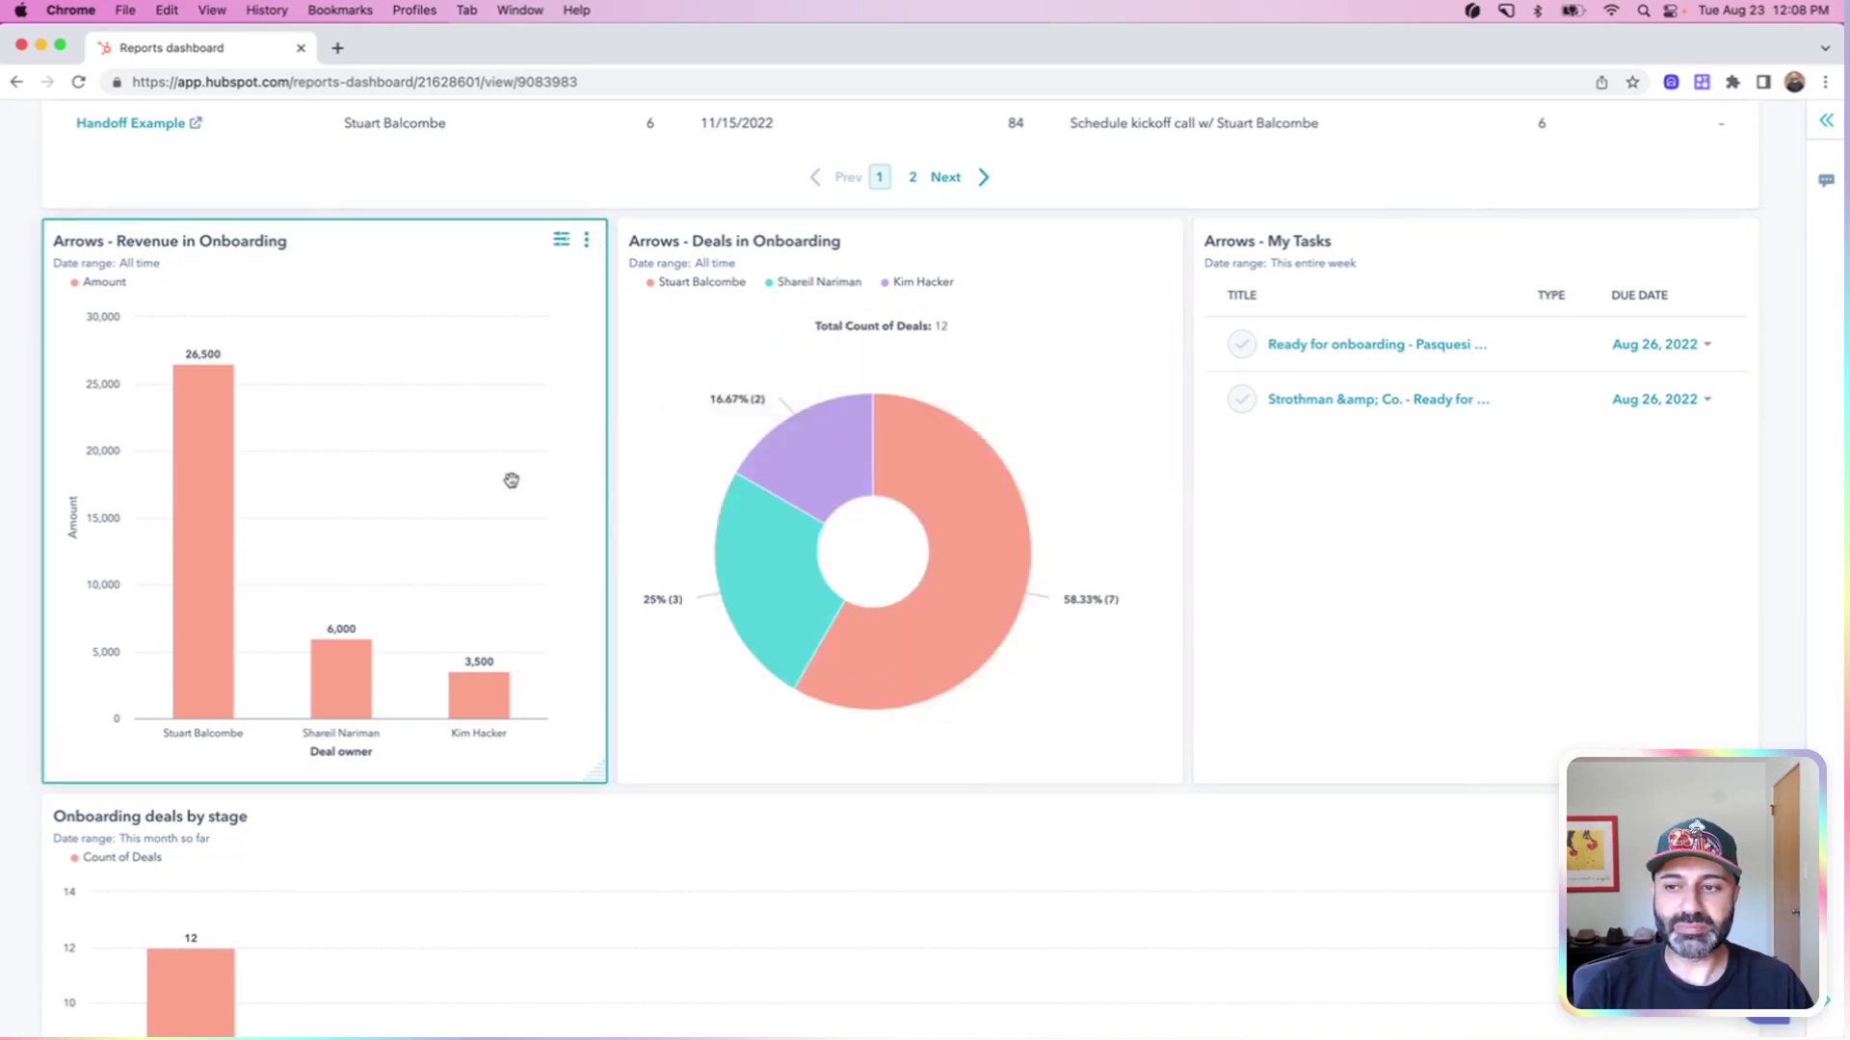
mouse_move(748, 466)
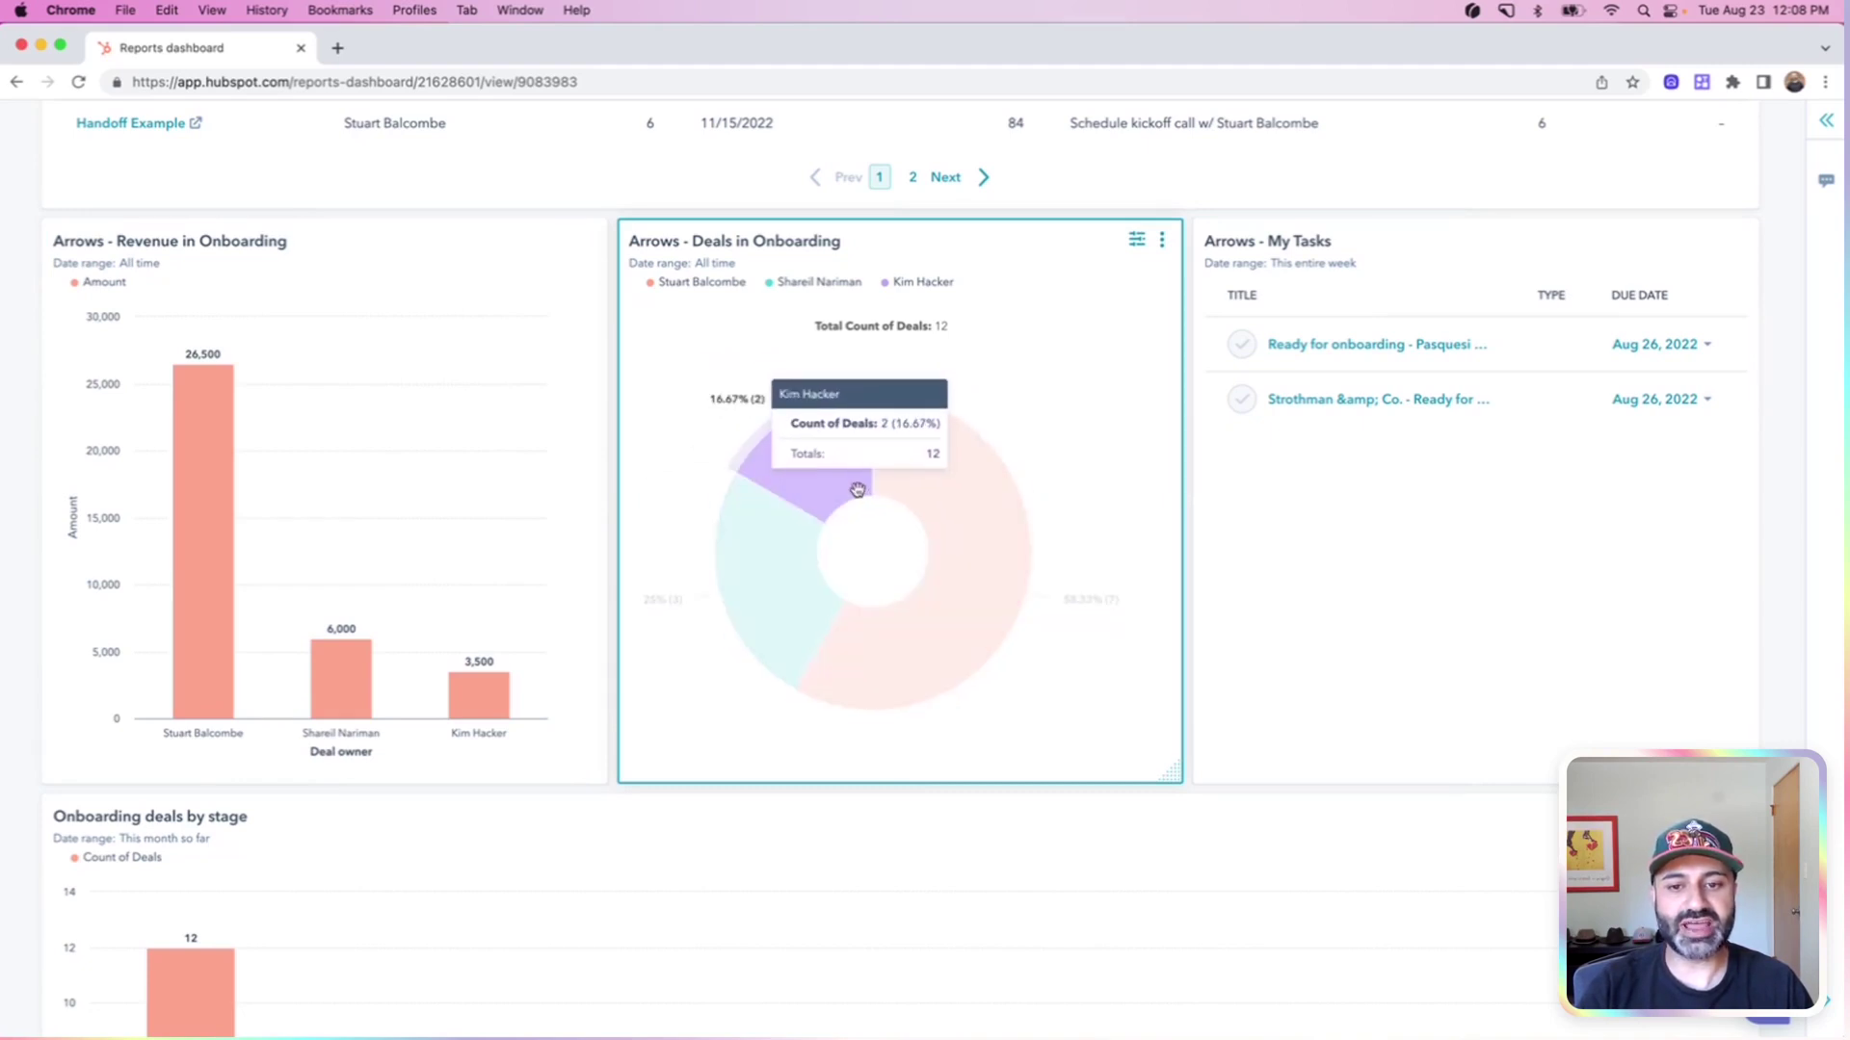
mouse_move(976, 551)
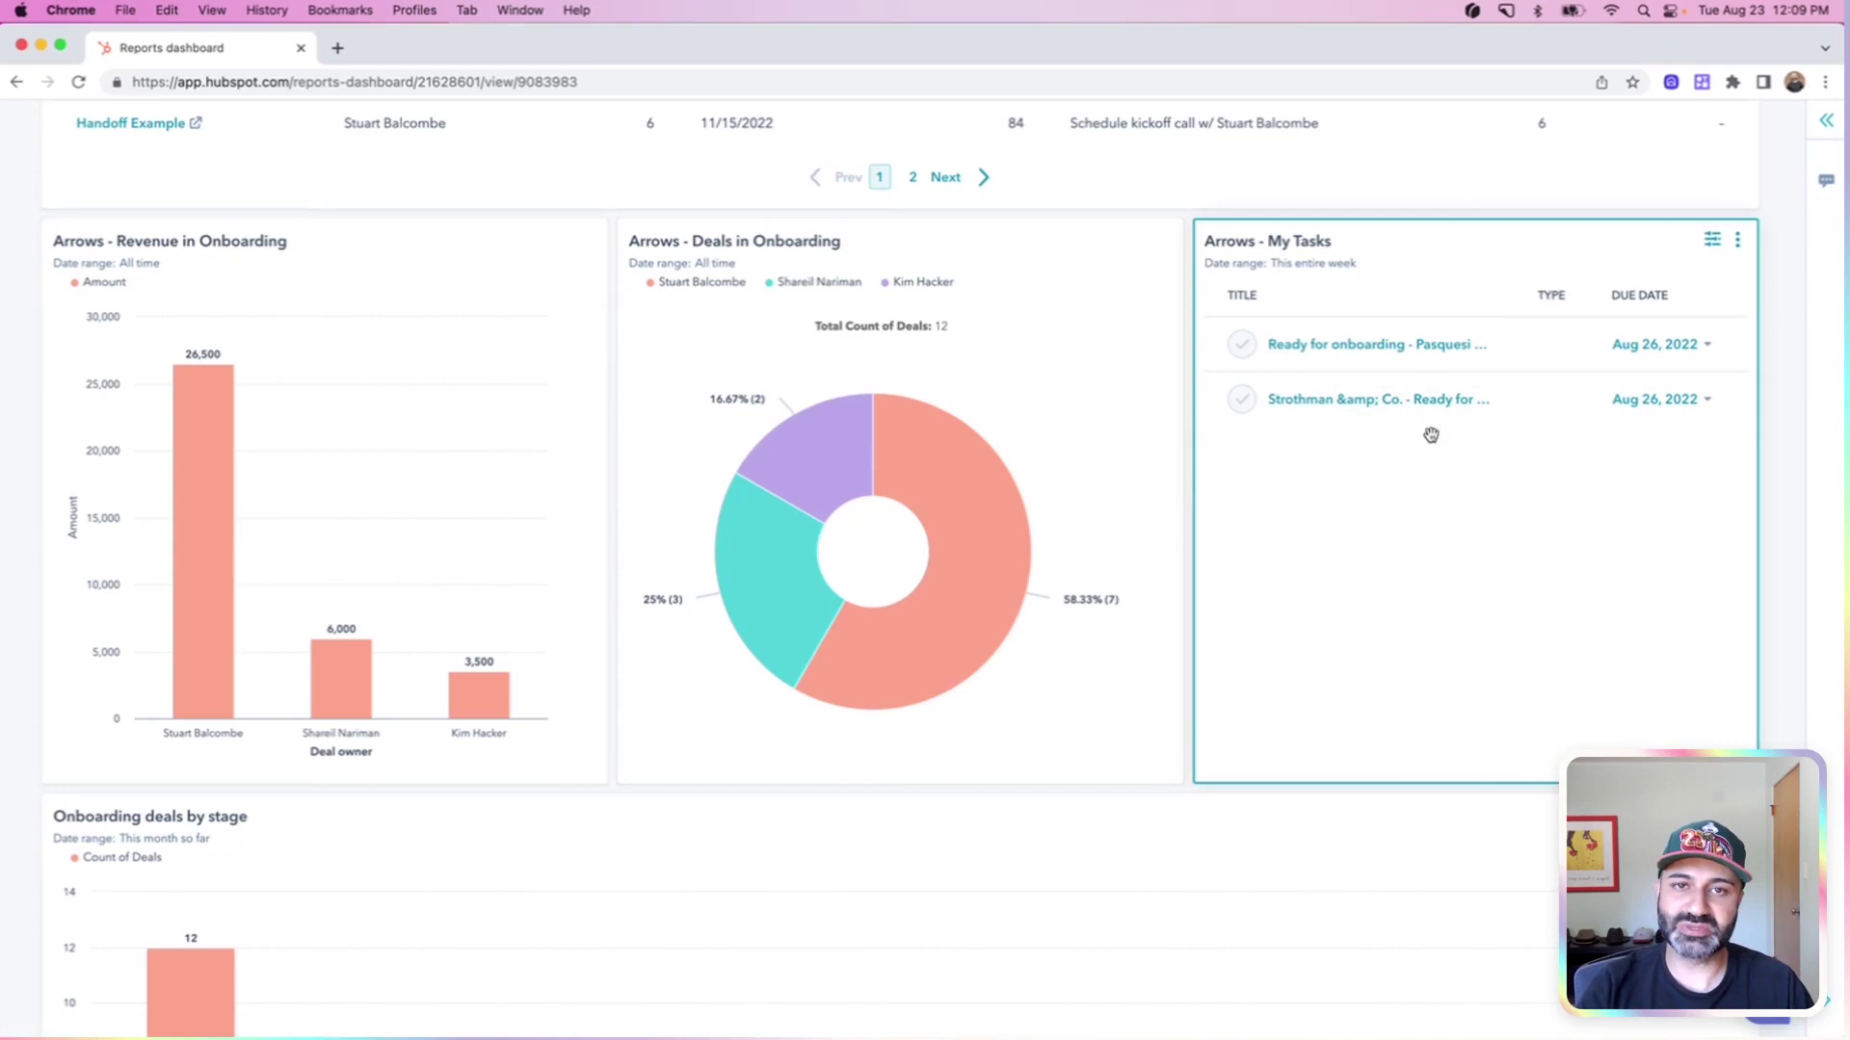
Scroll past the Arrows charts to the 'Onboarding deals by stage' bar chart.
scroll(1430, 435, up, 5)
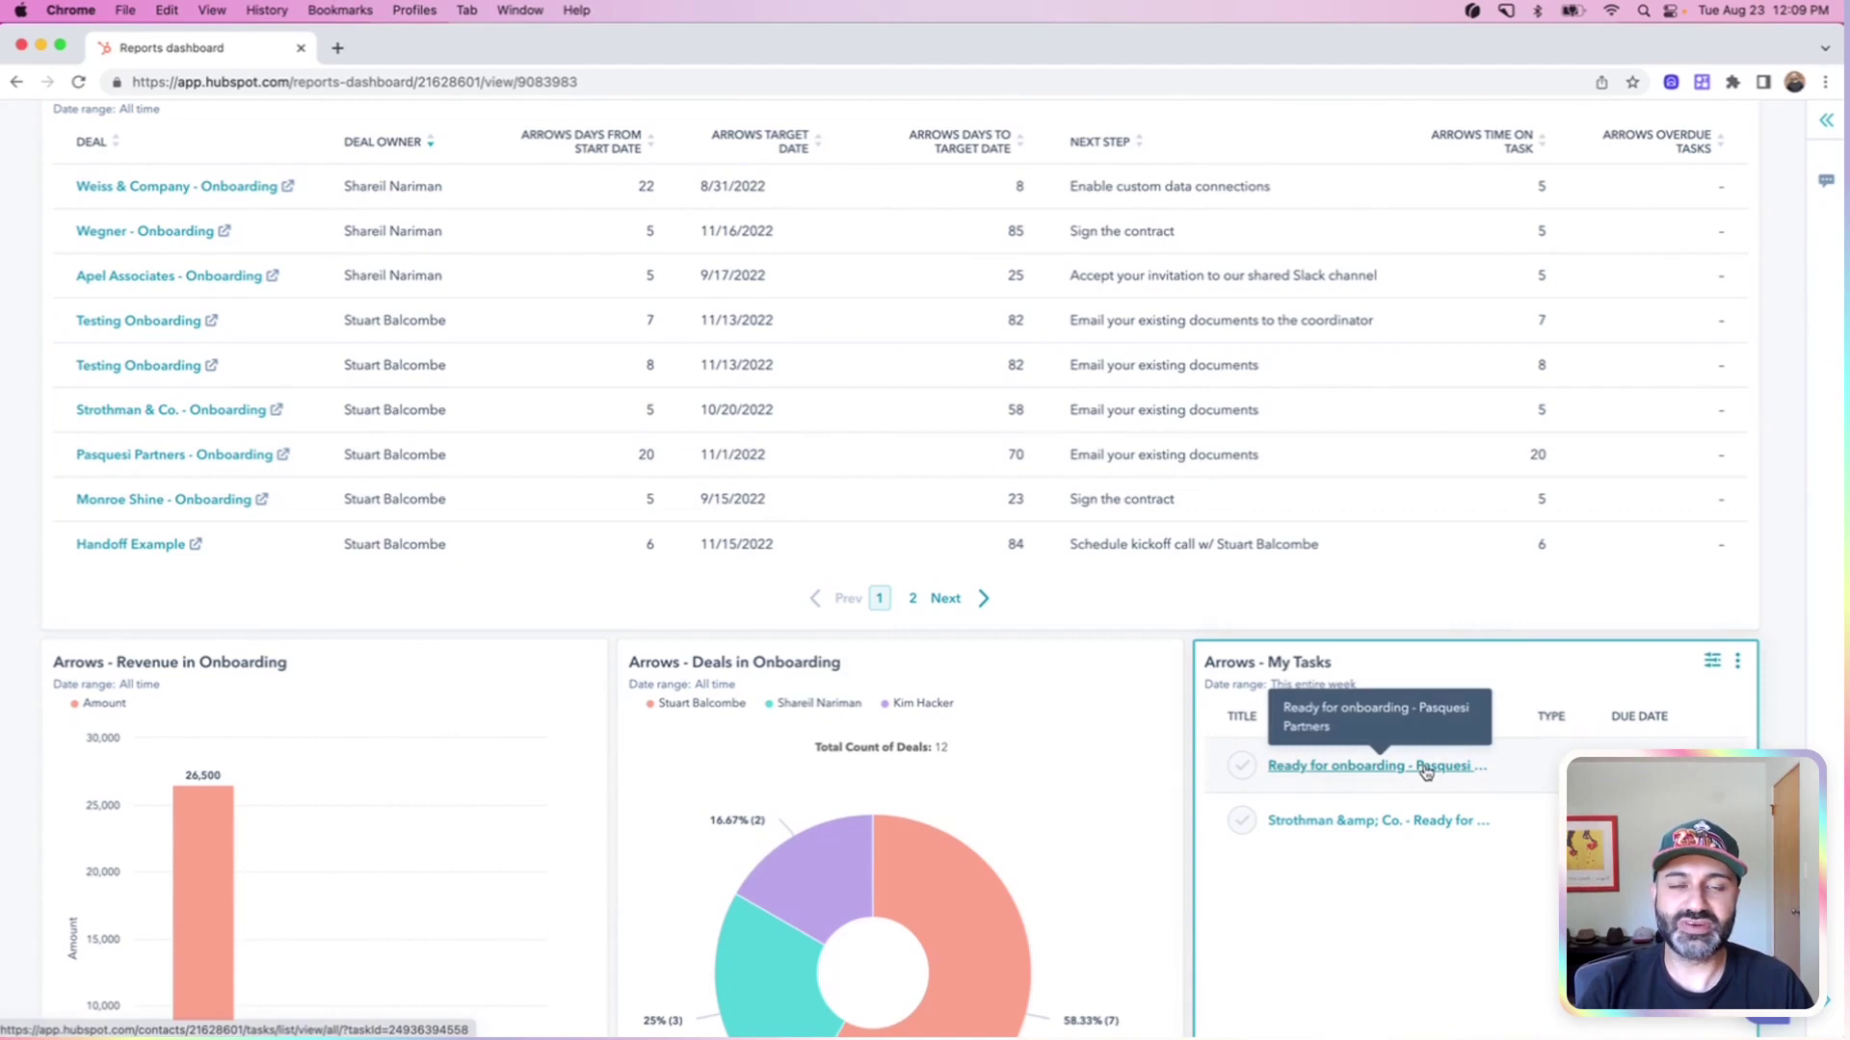
scroll(1426, 772, down, 2)
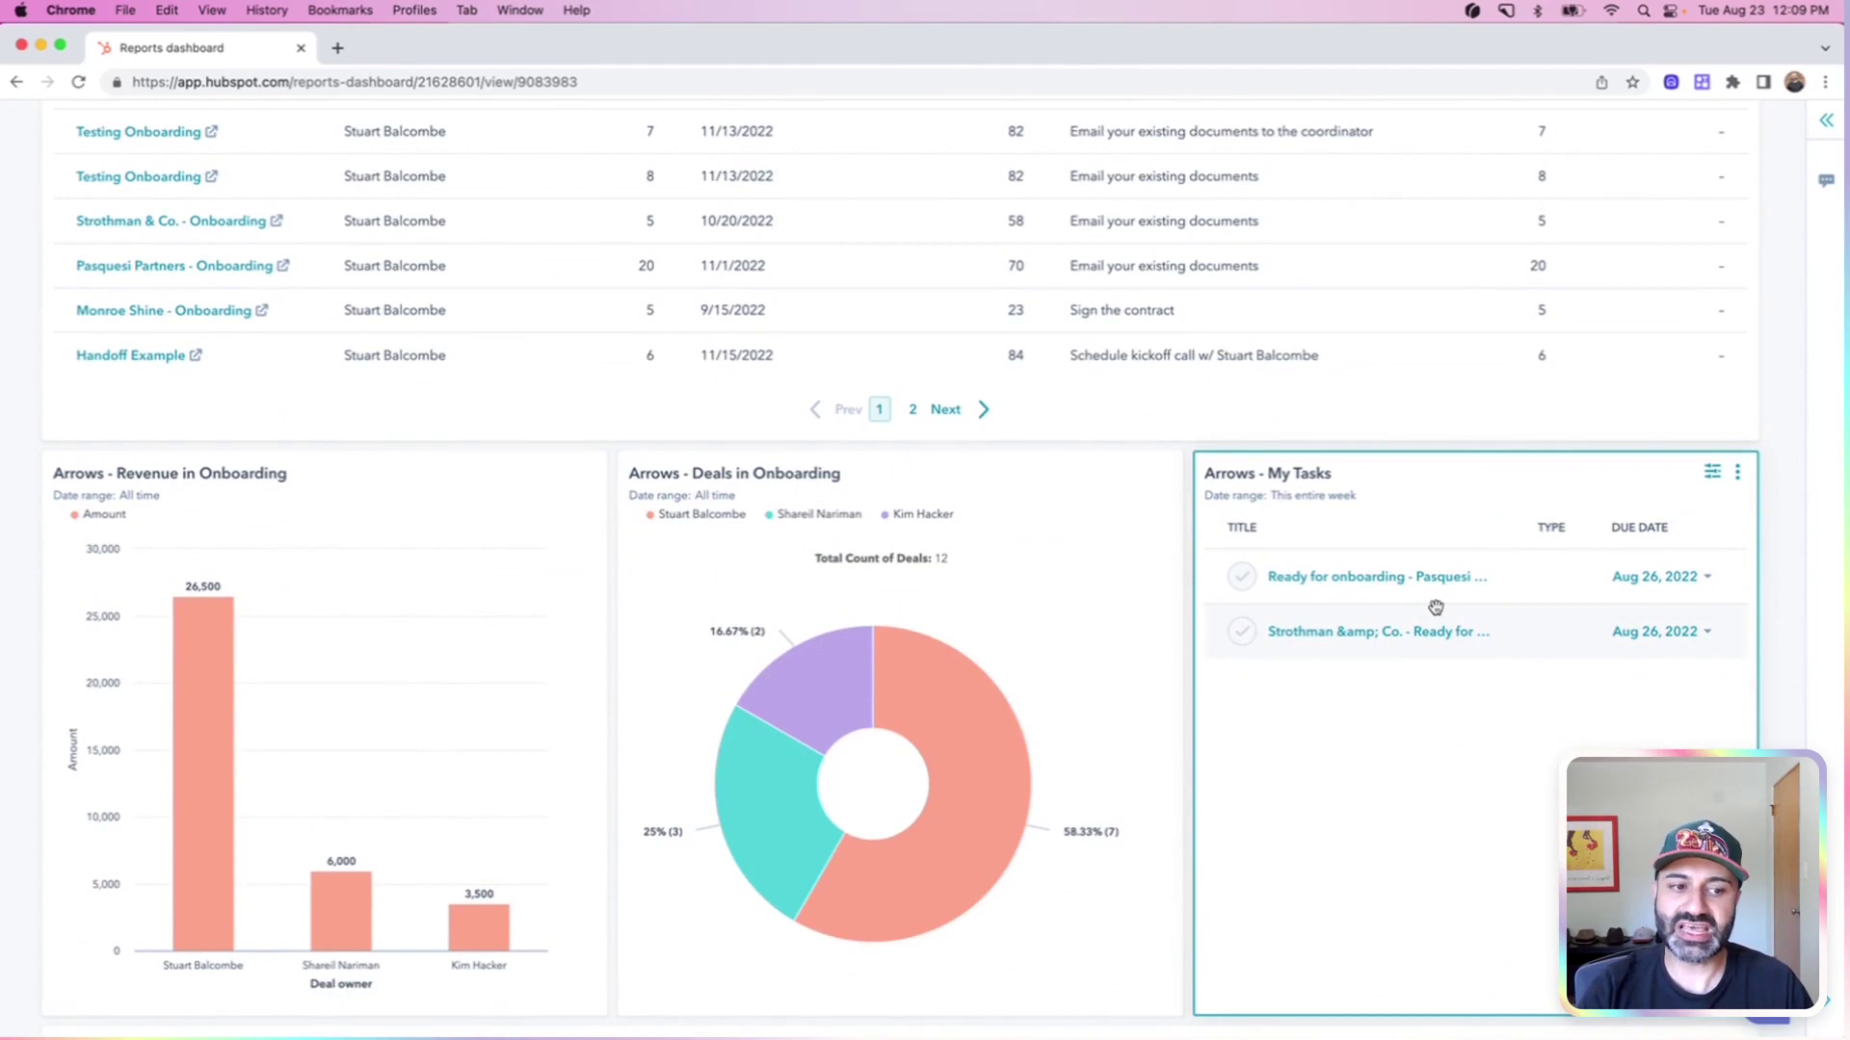
scroll(1400, 702, down, 1)
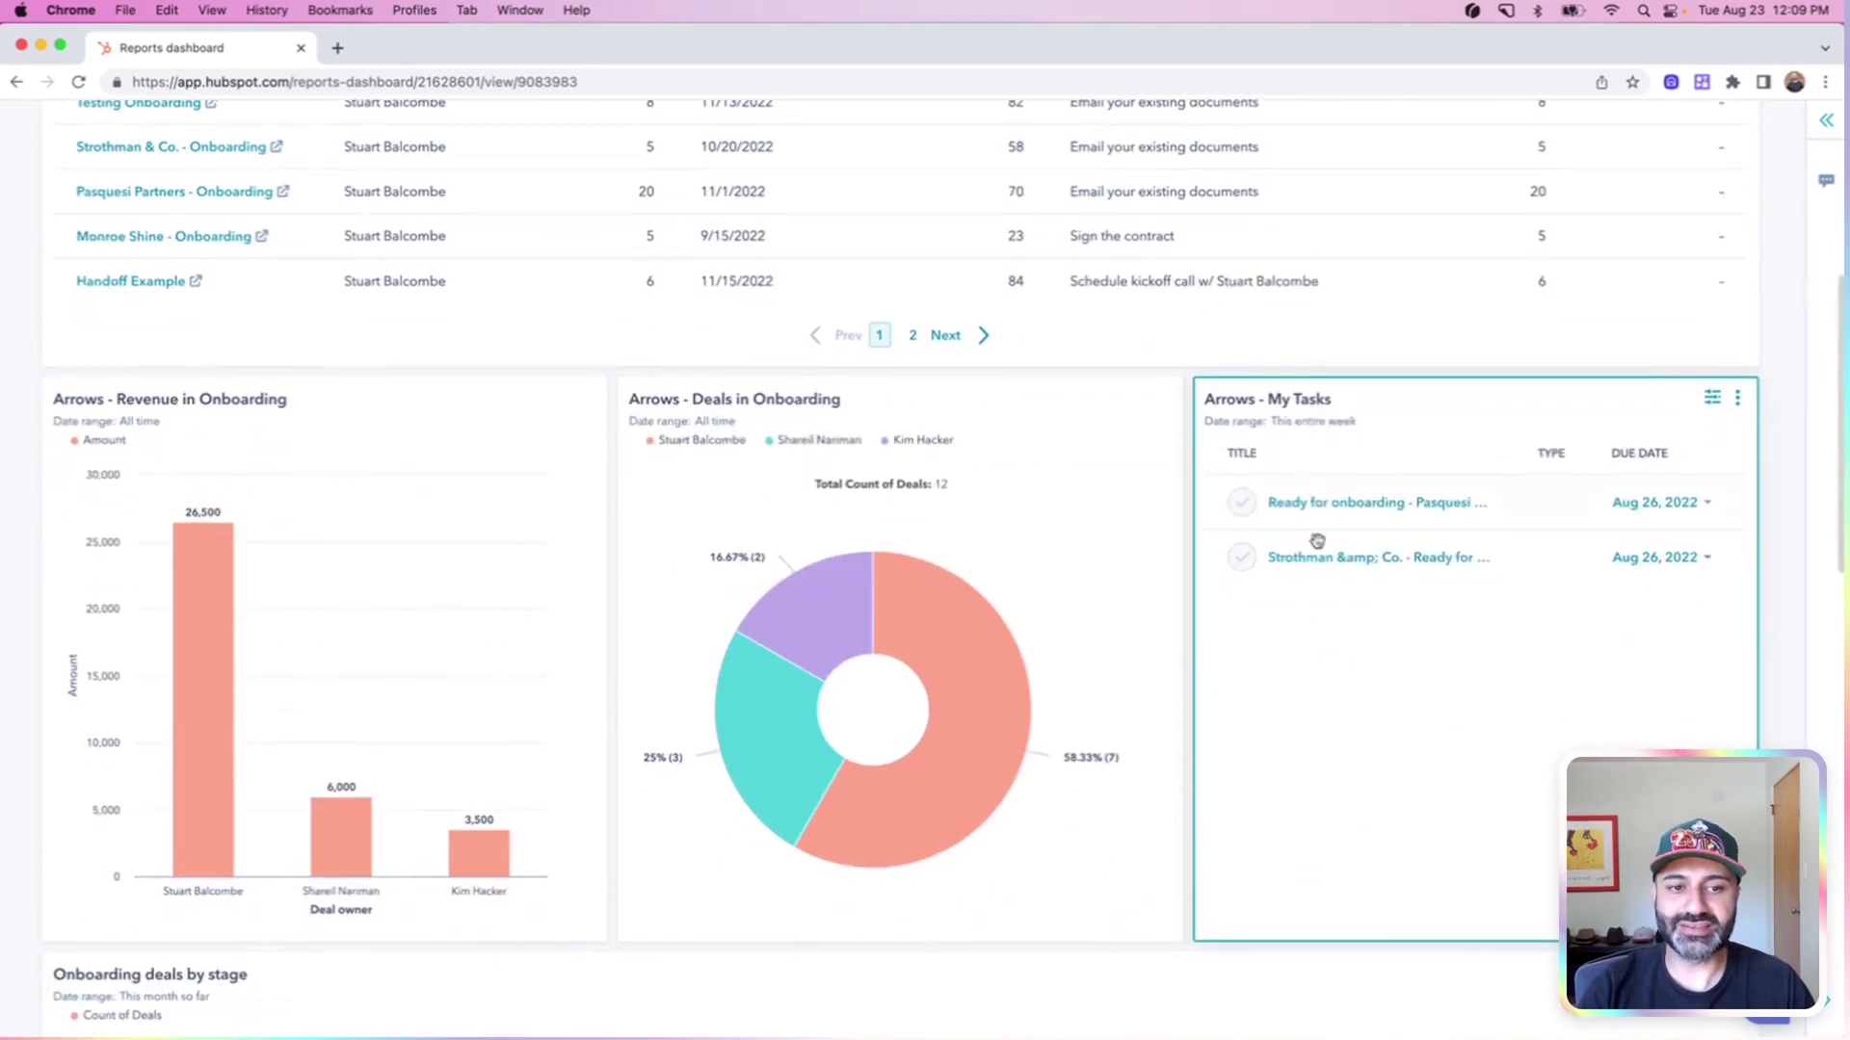
scroll(1255, 623, down, 7)
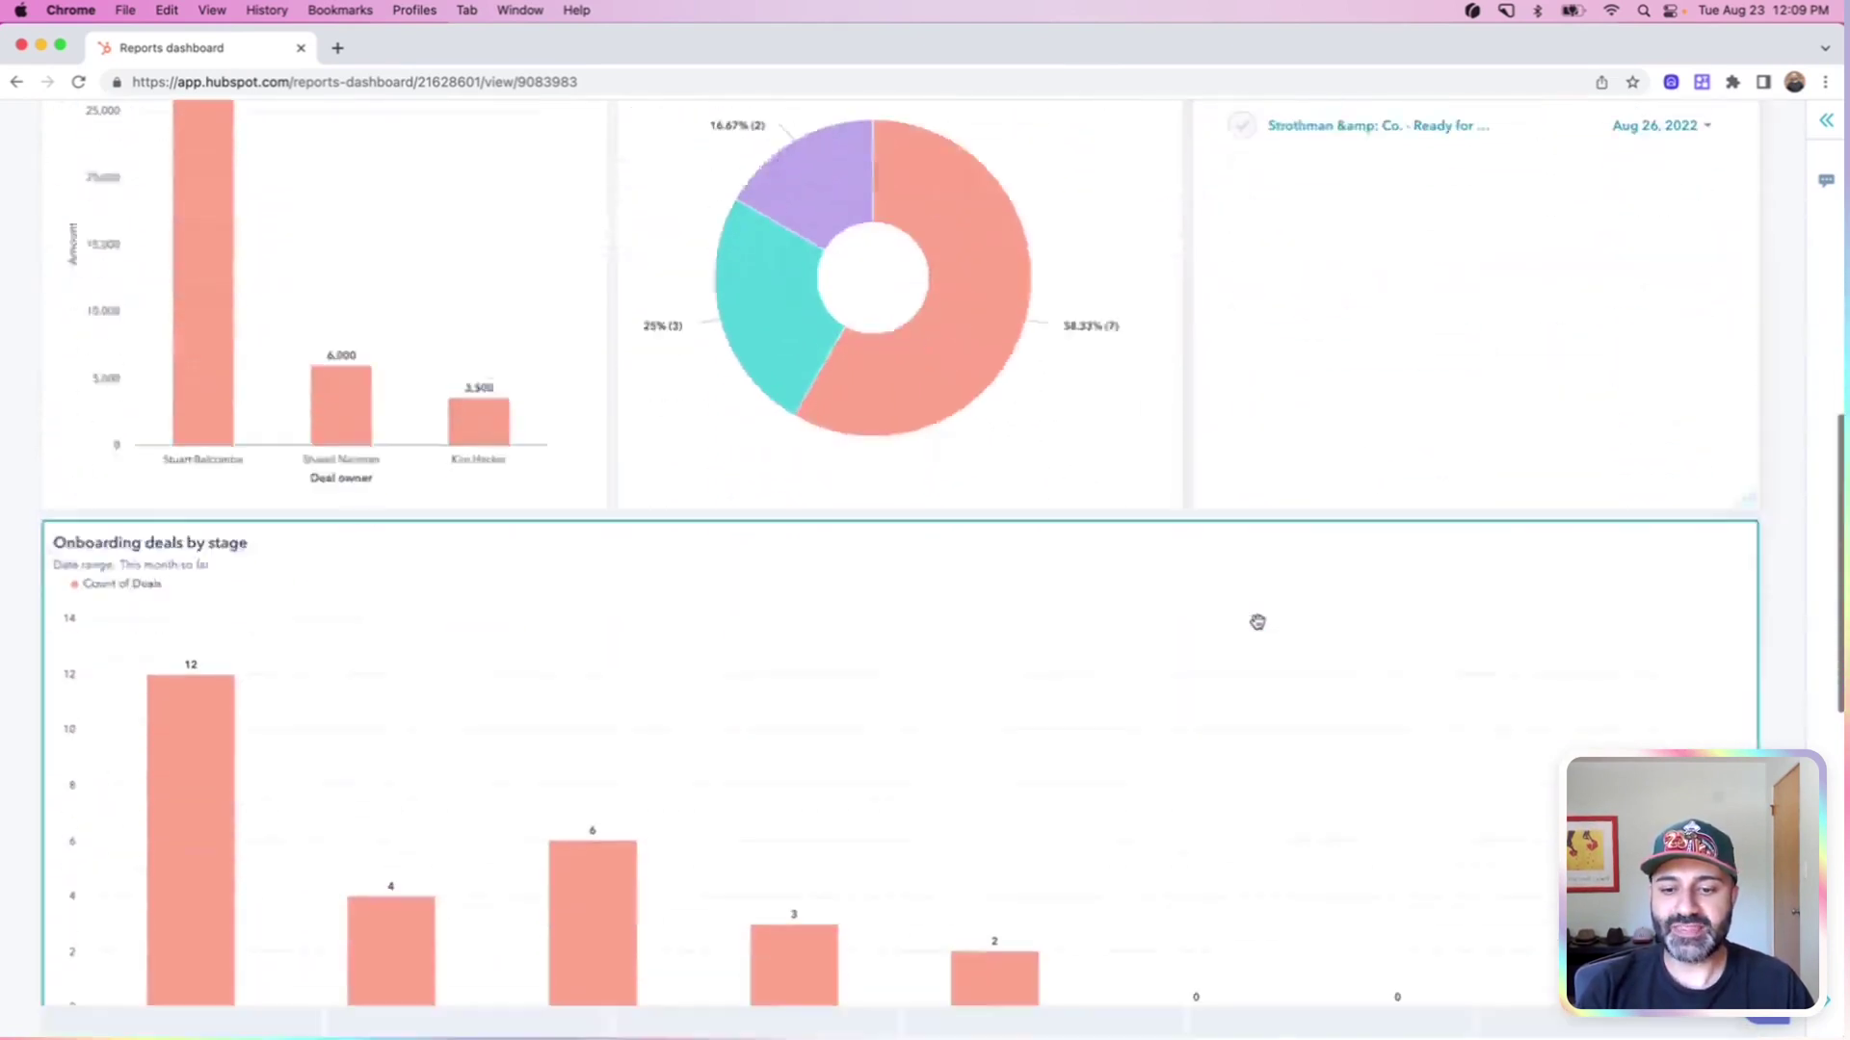
Read the deal counts on the Onboarding deals by stage bars.
scroll(1256, 622, down, 1)
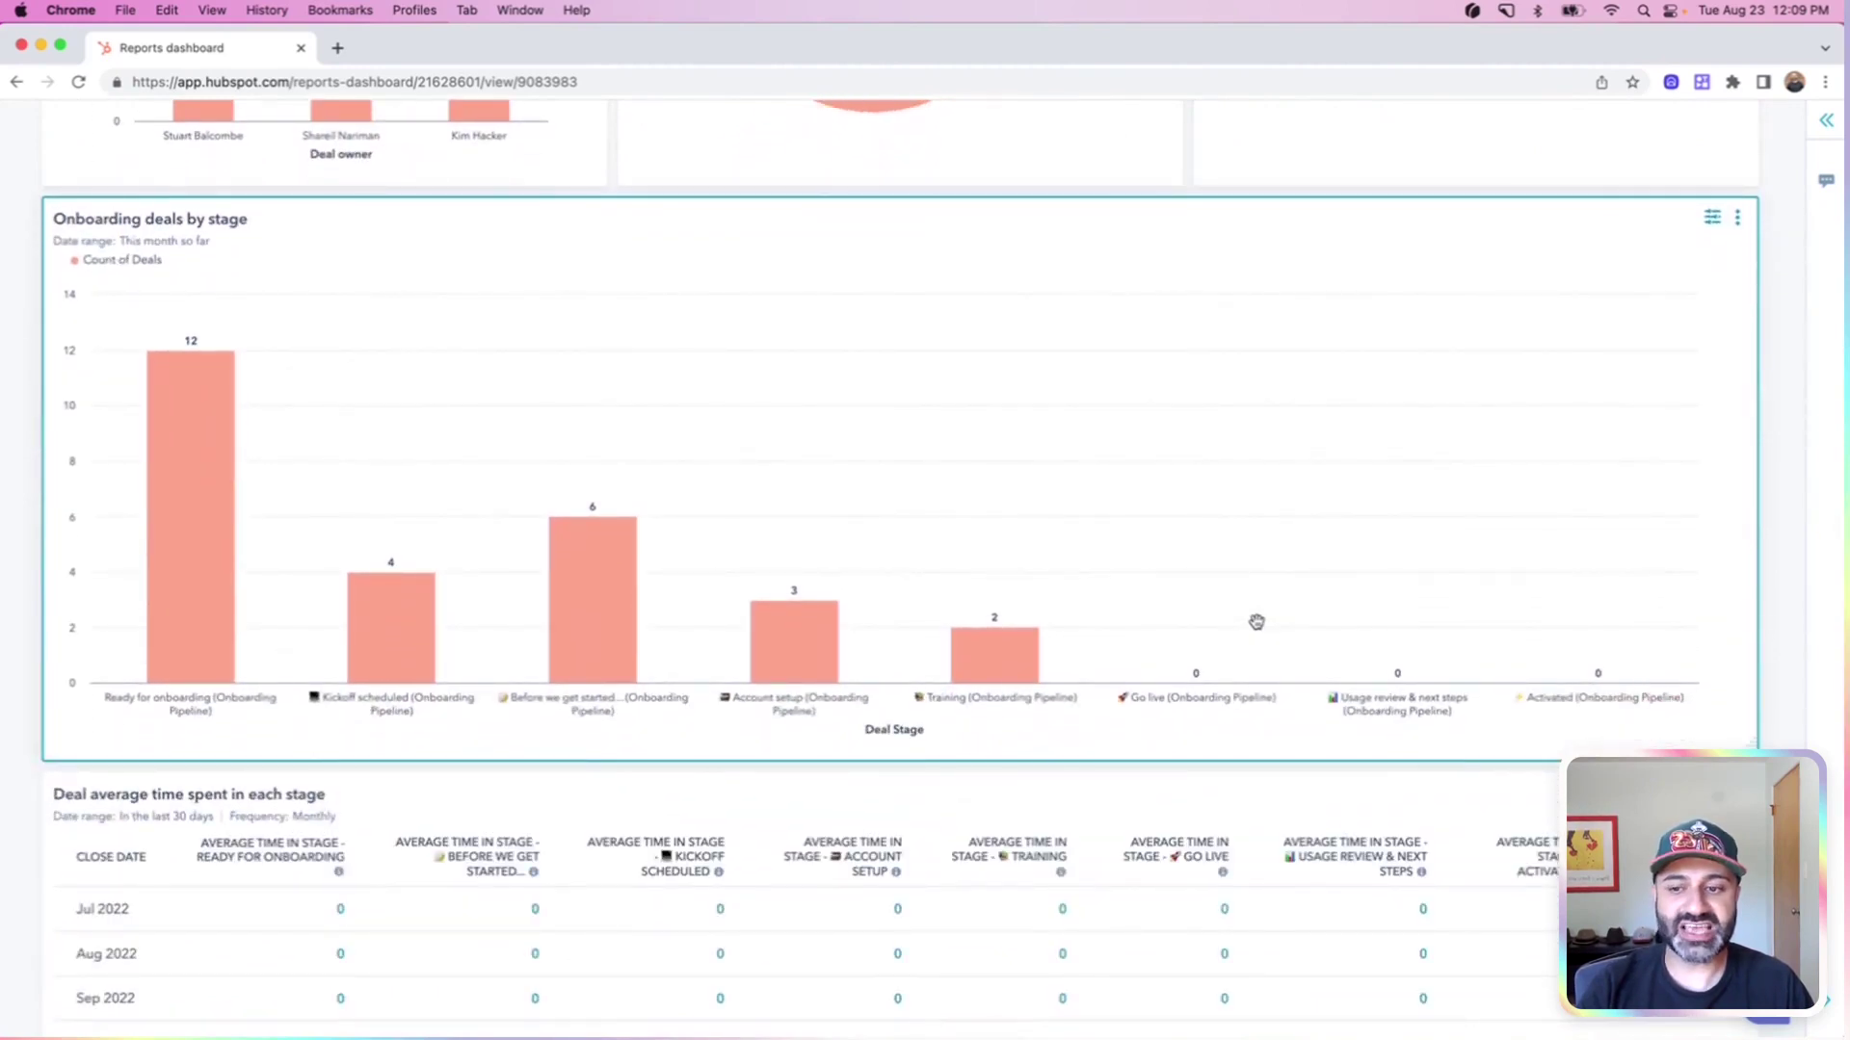
mouse_move(144, 567)
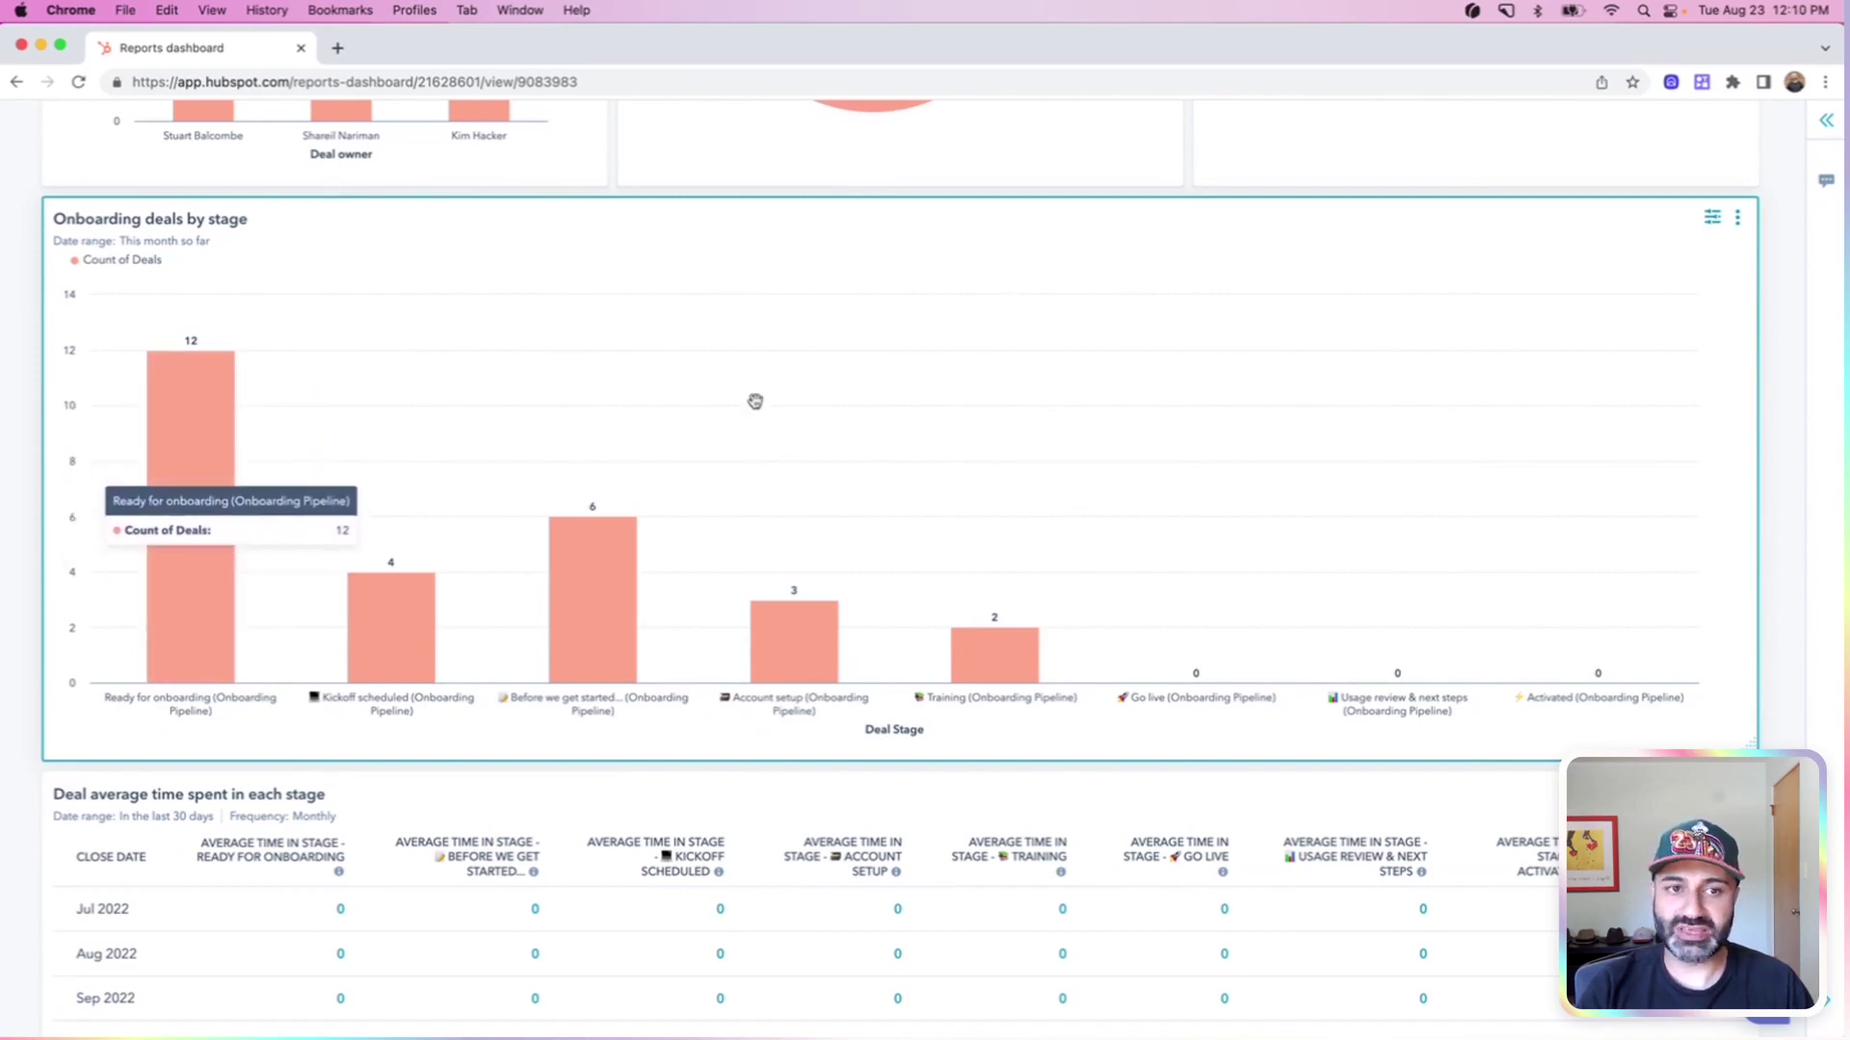
mouse_move(174, 417)
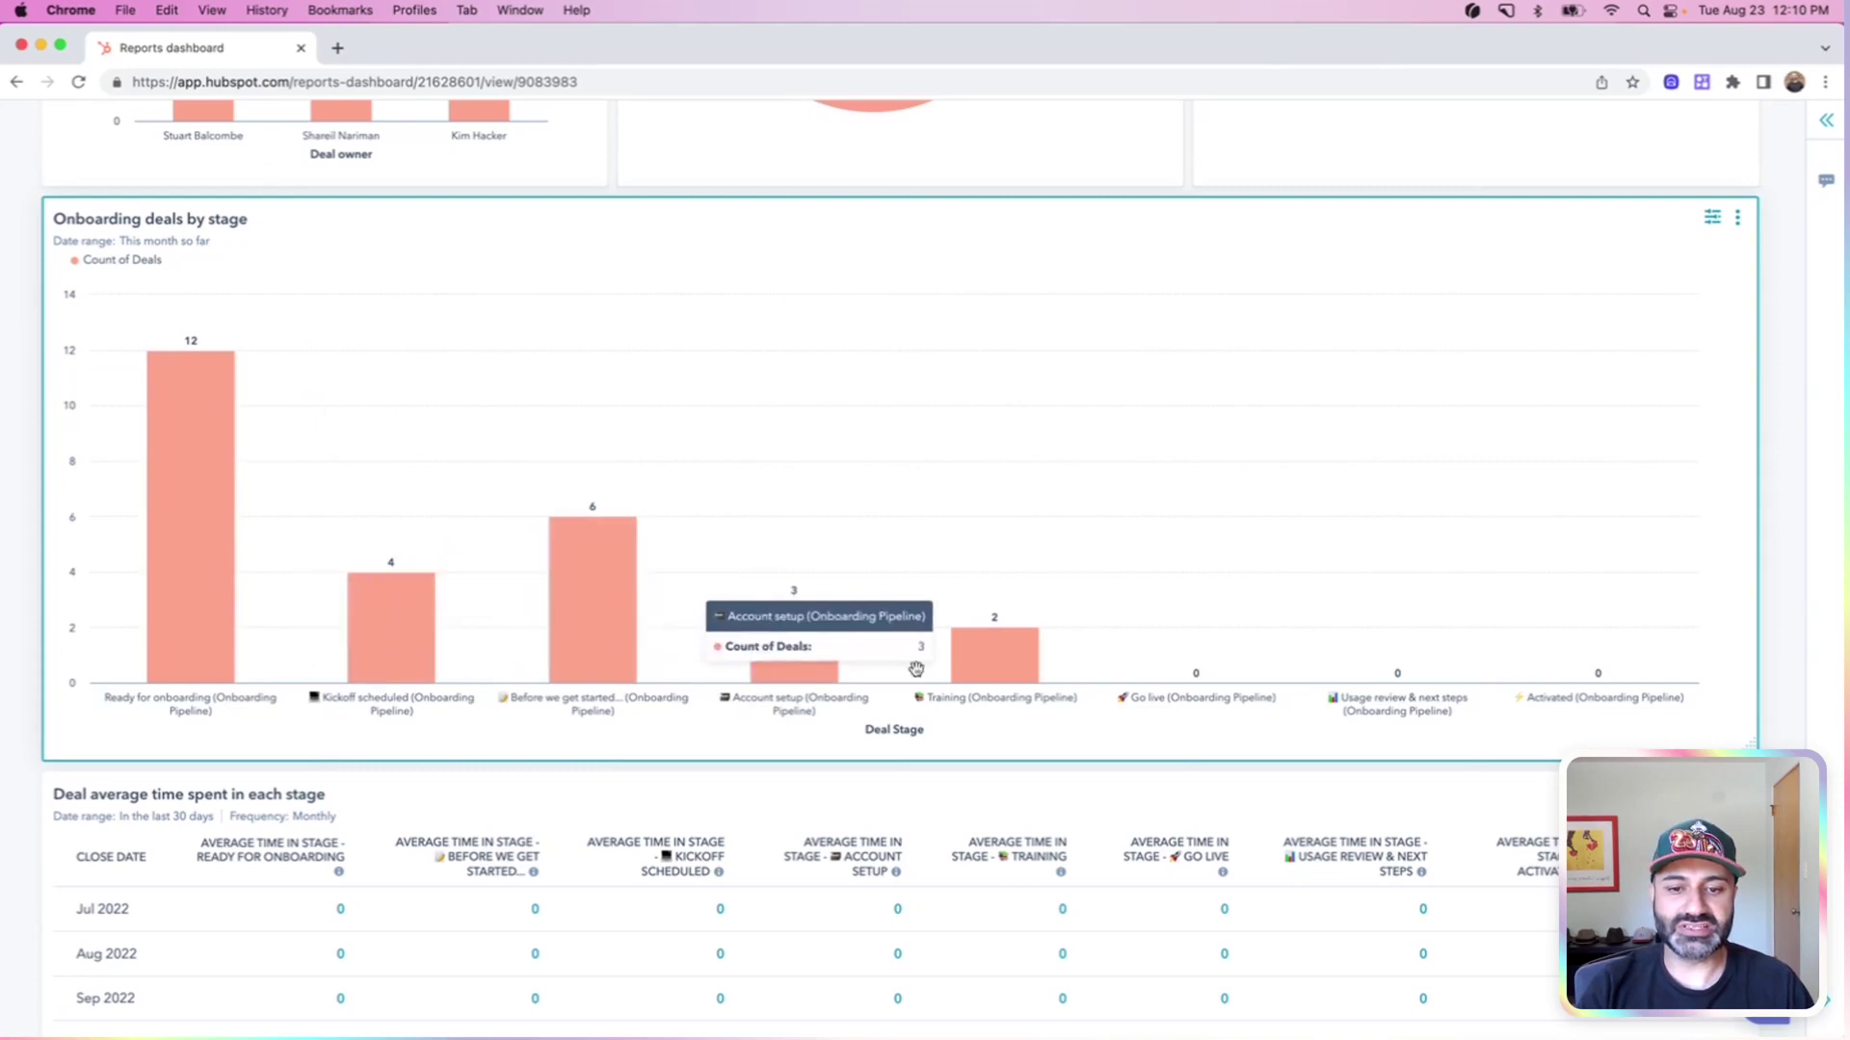
Open the 6 deals behind the 'Before we get started' bar, then close the Report details list.
click(618, 596)
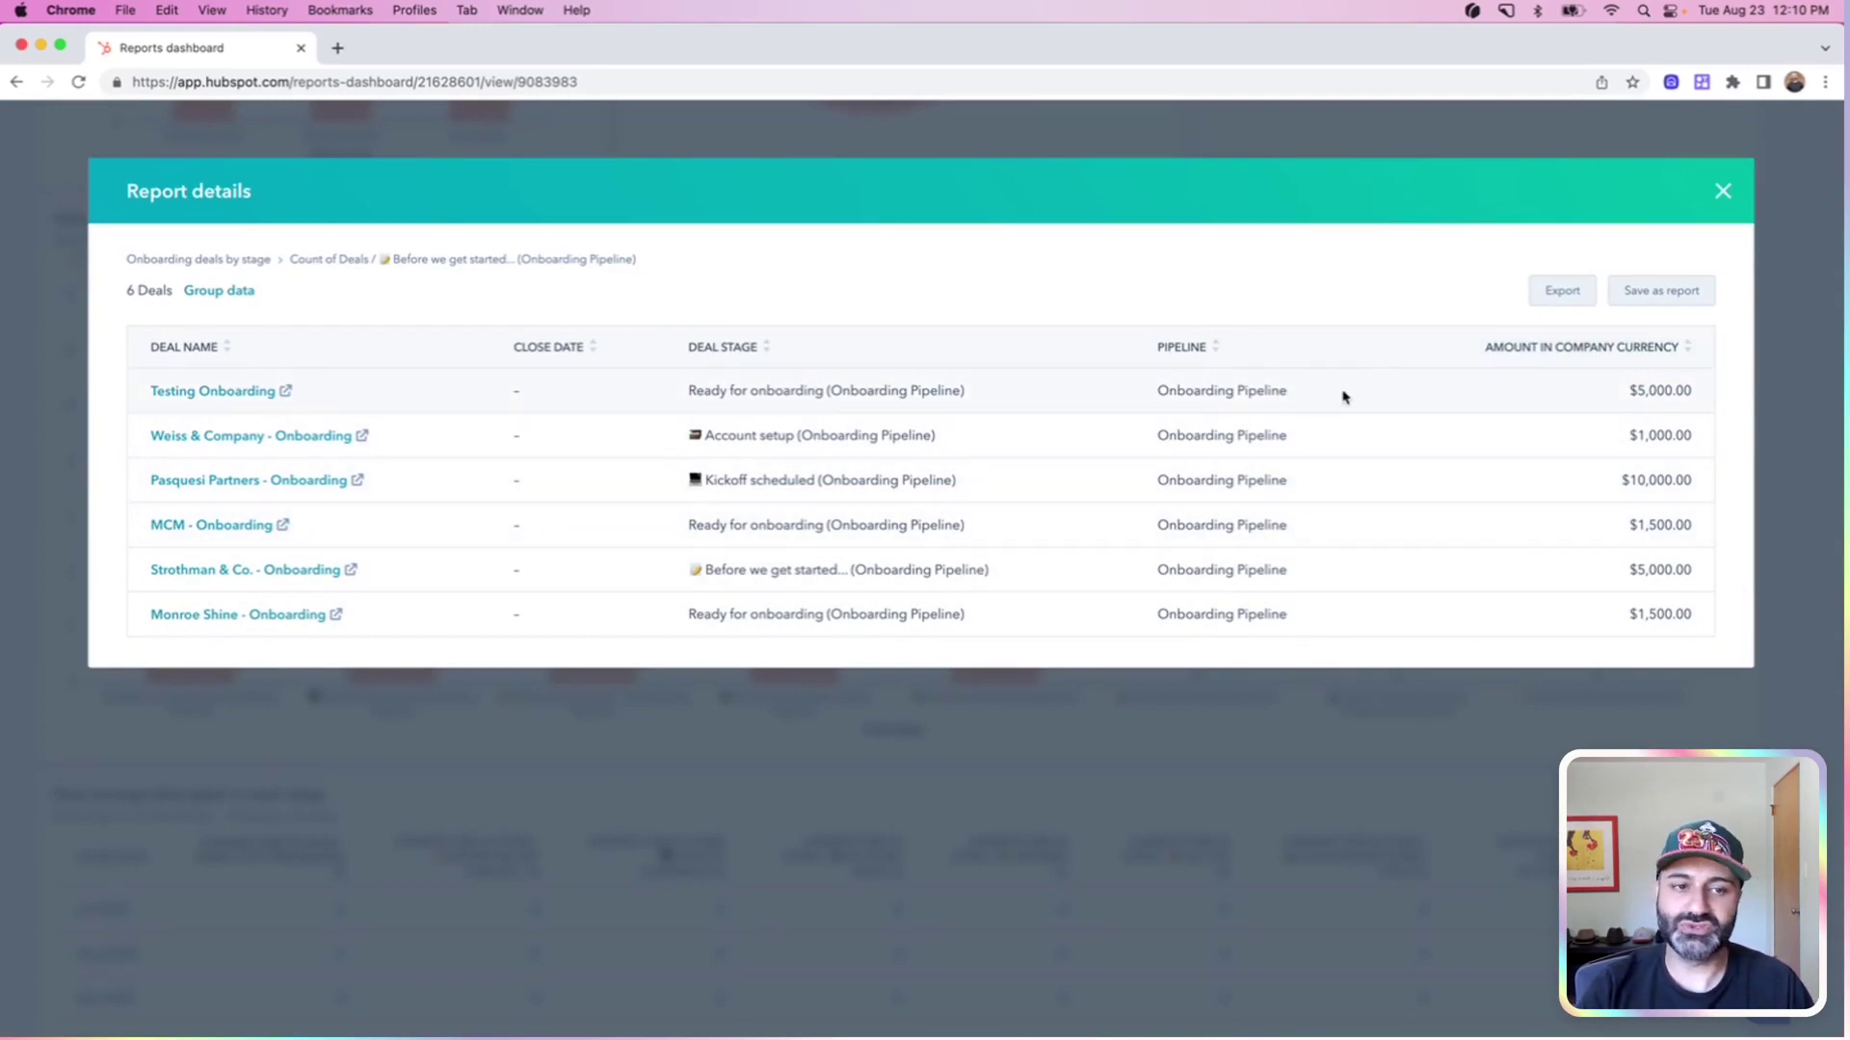
click(1722, 193)
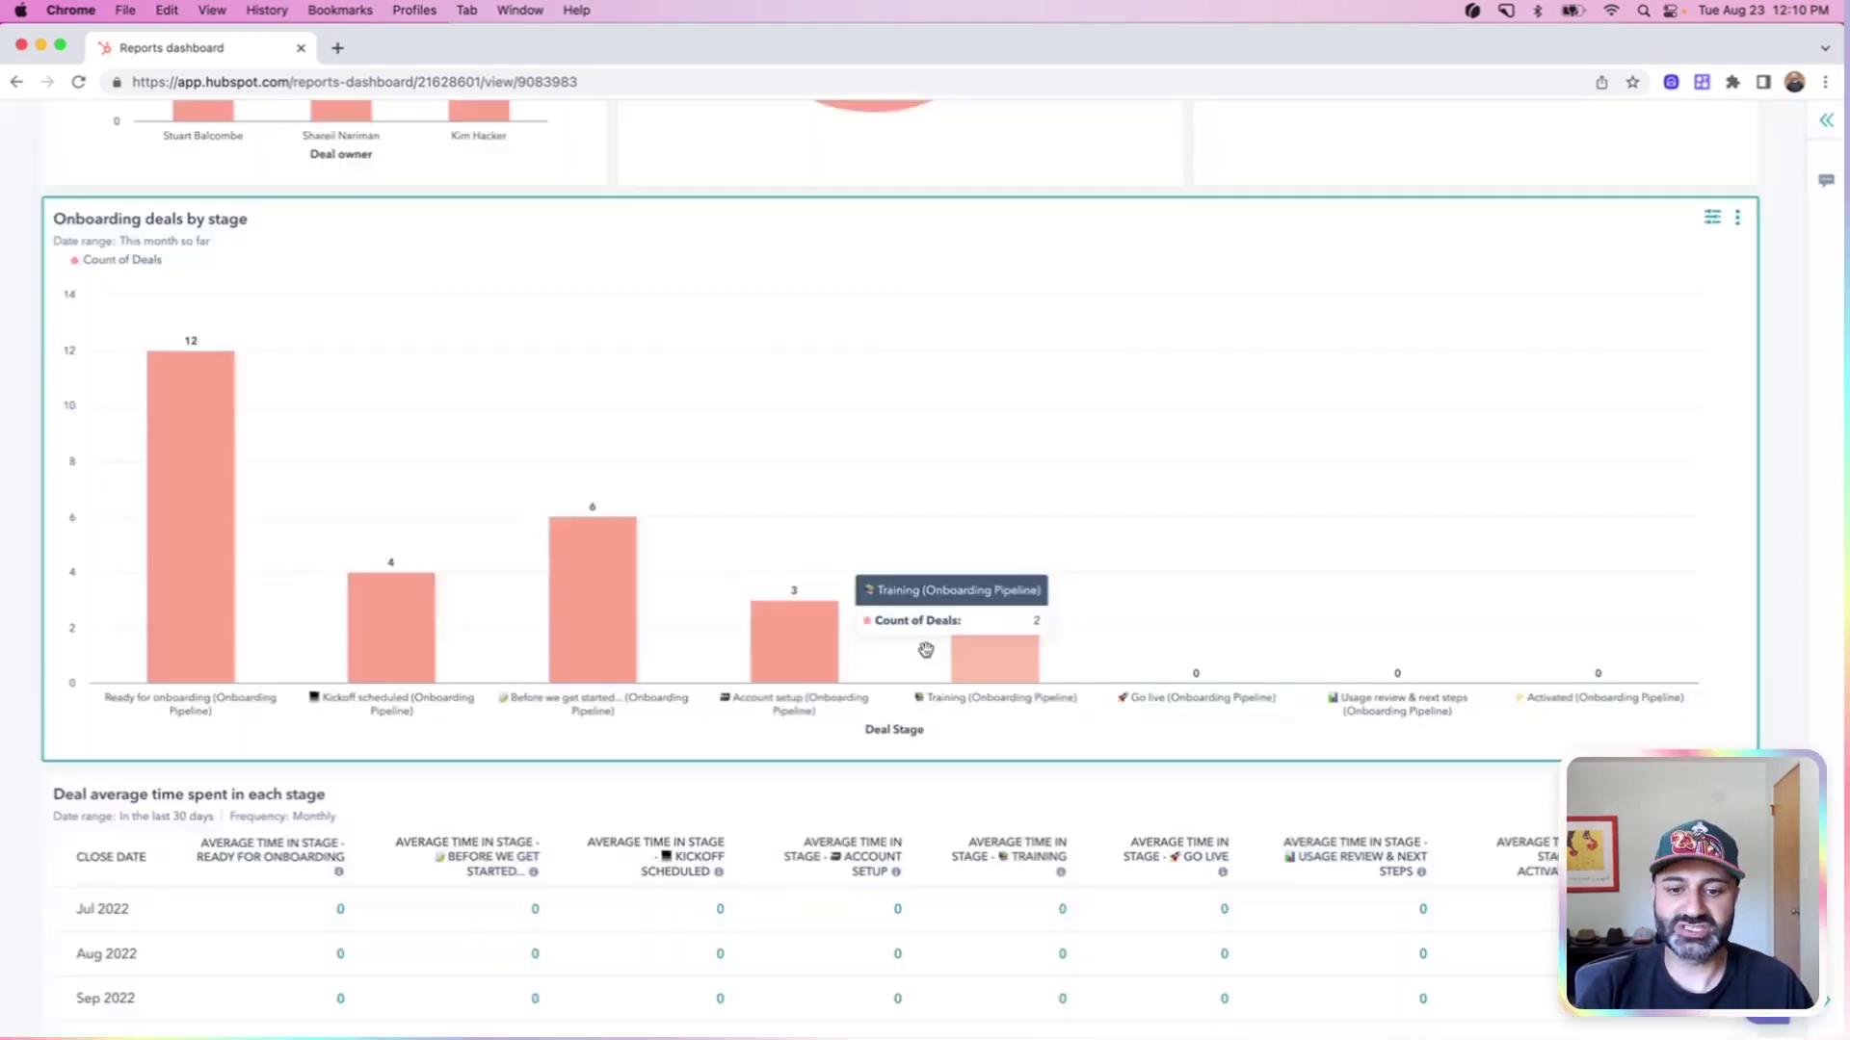
scroll(1029, 692, down, 1)
scroll(1031, 686, down, 5)
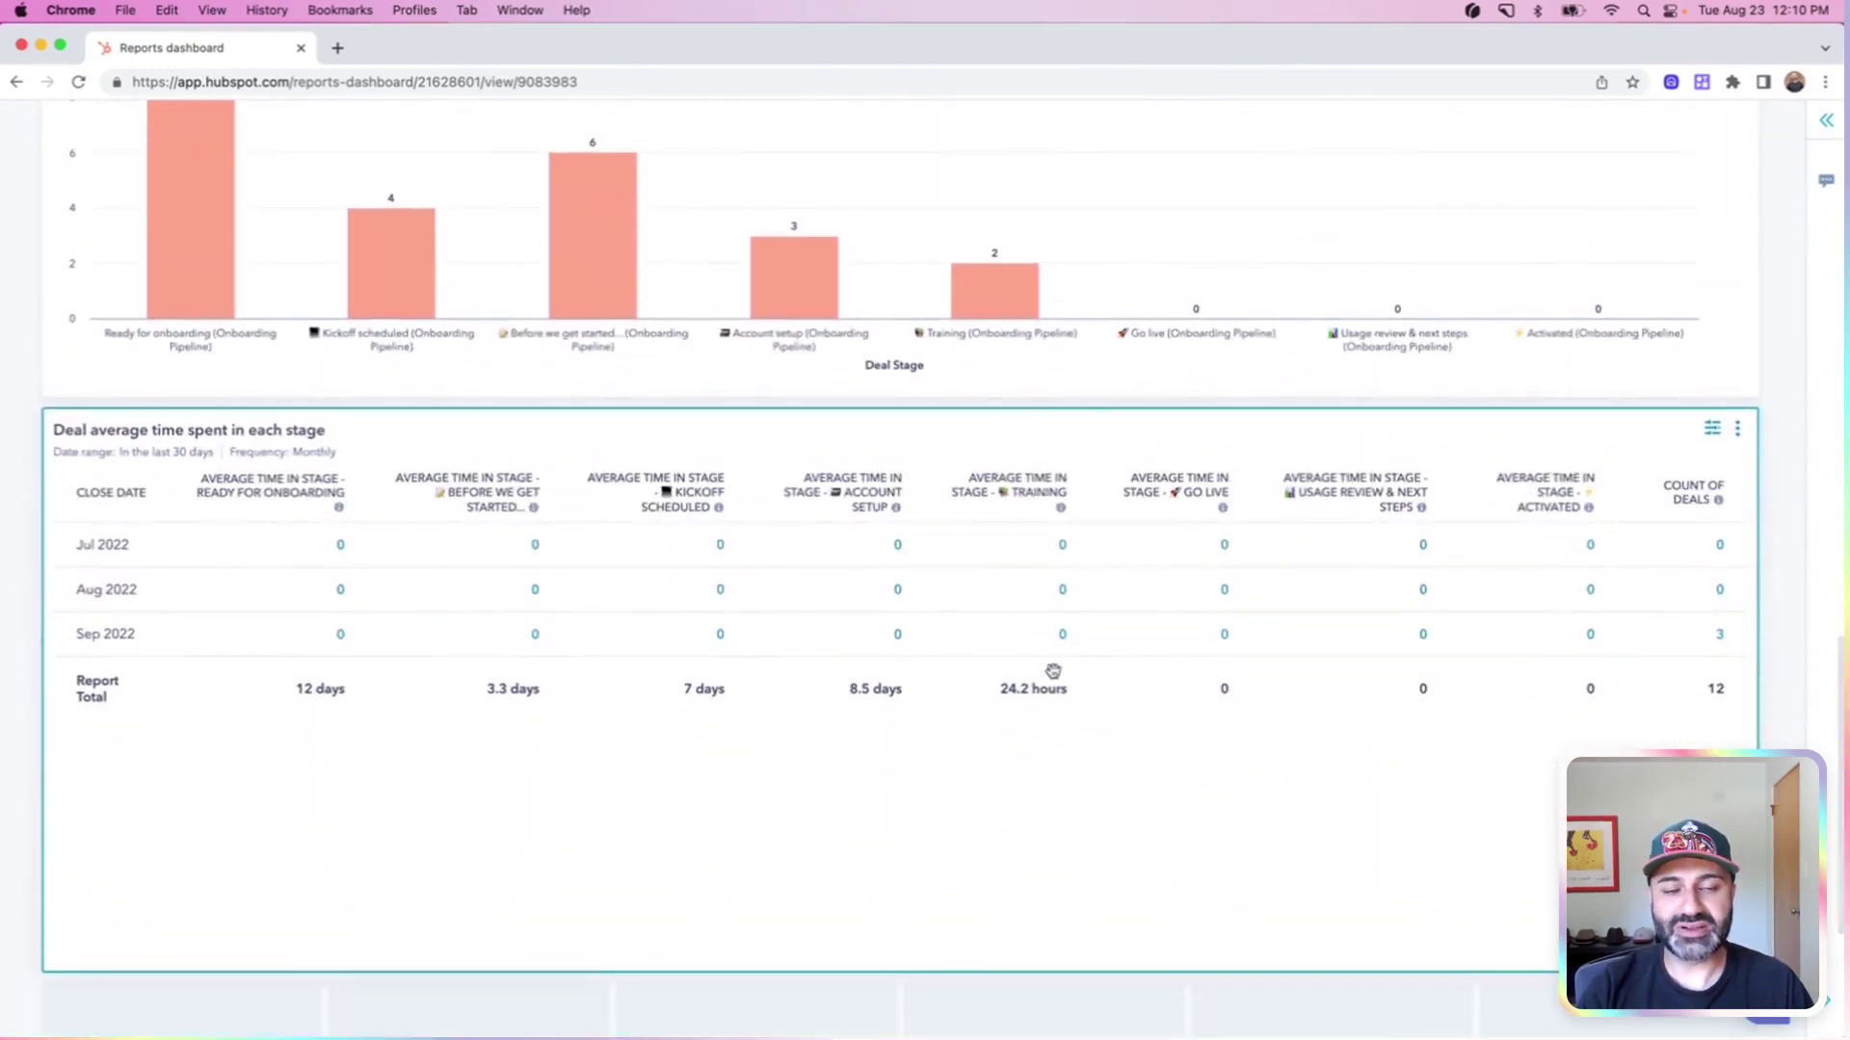
scroll(1054, 670, up, 1)
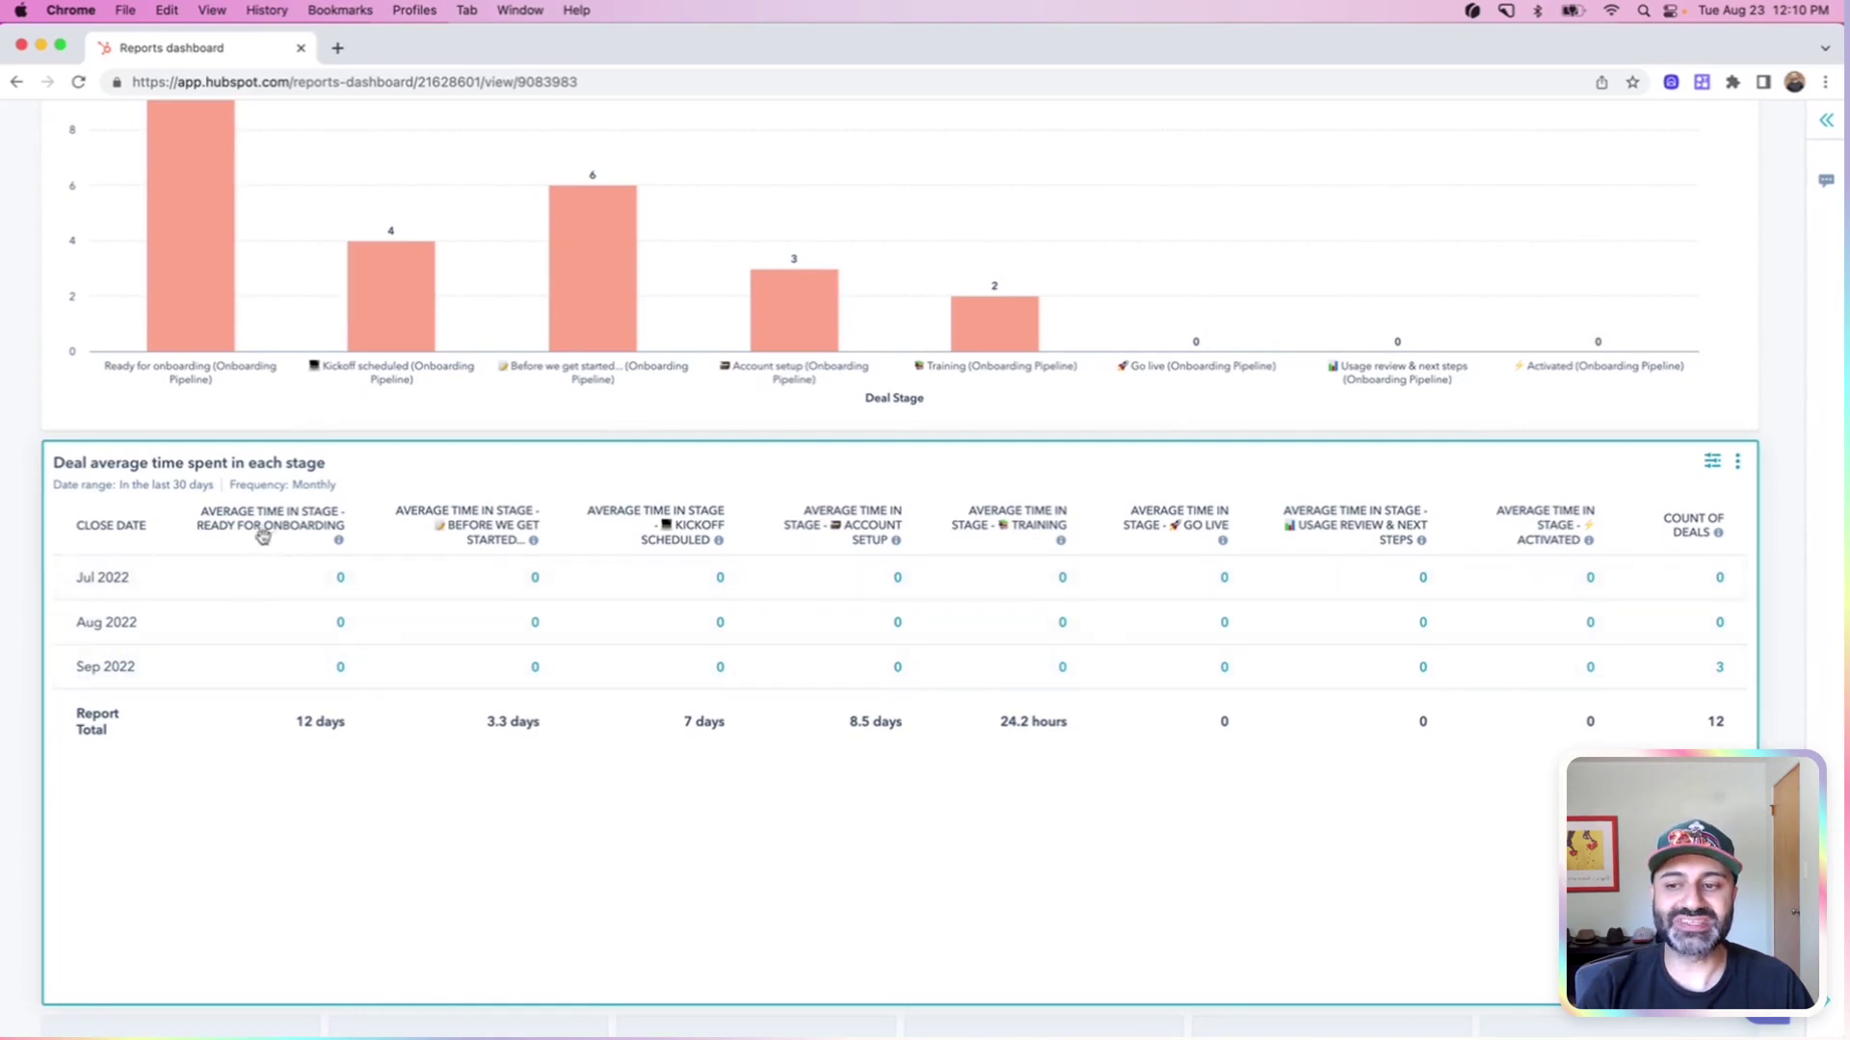
scroll(680, 647, down, 1)
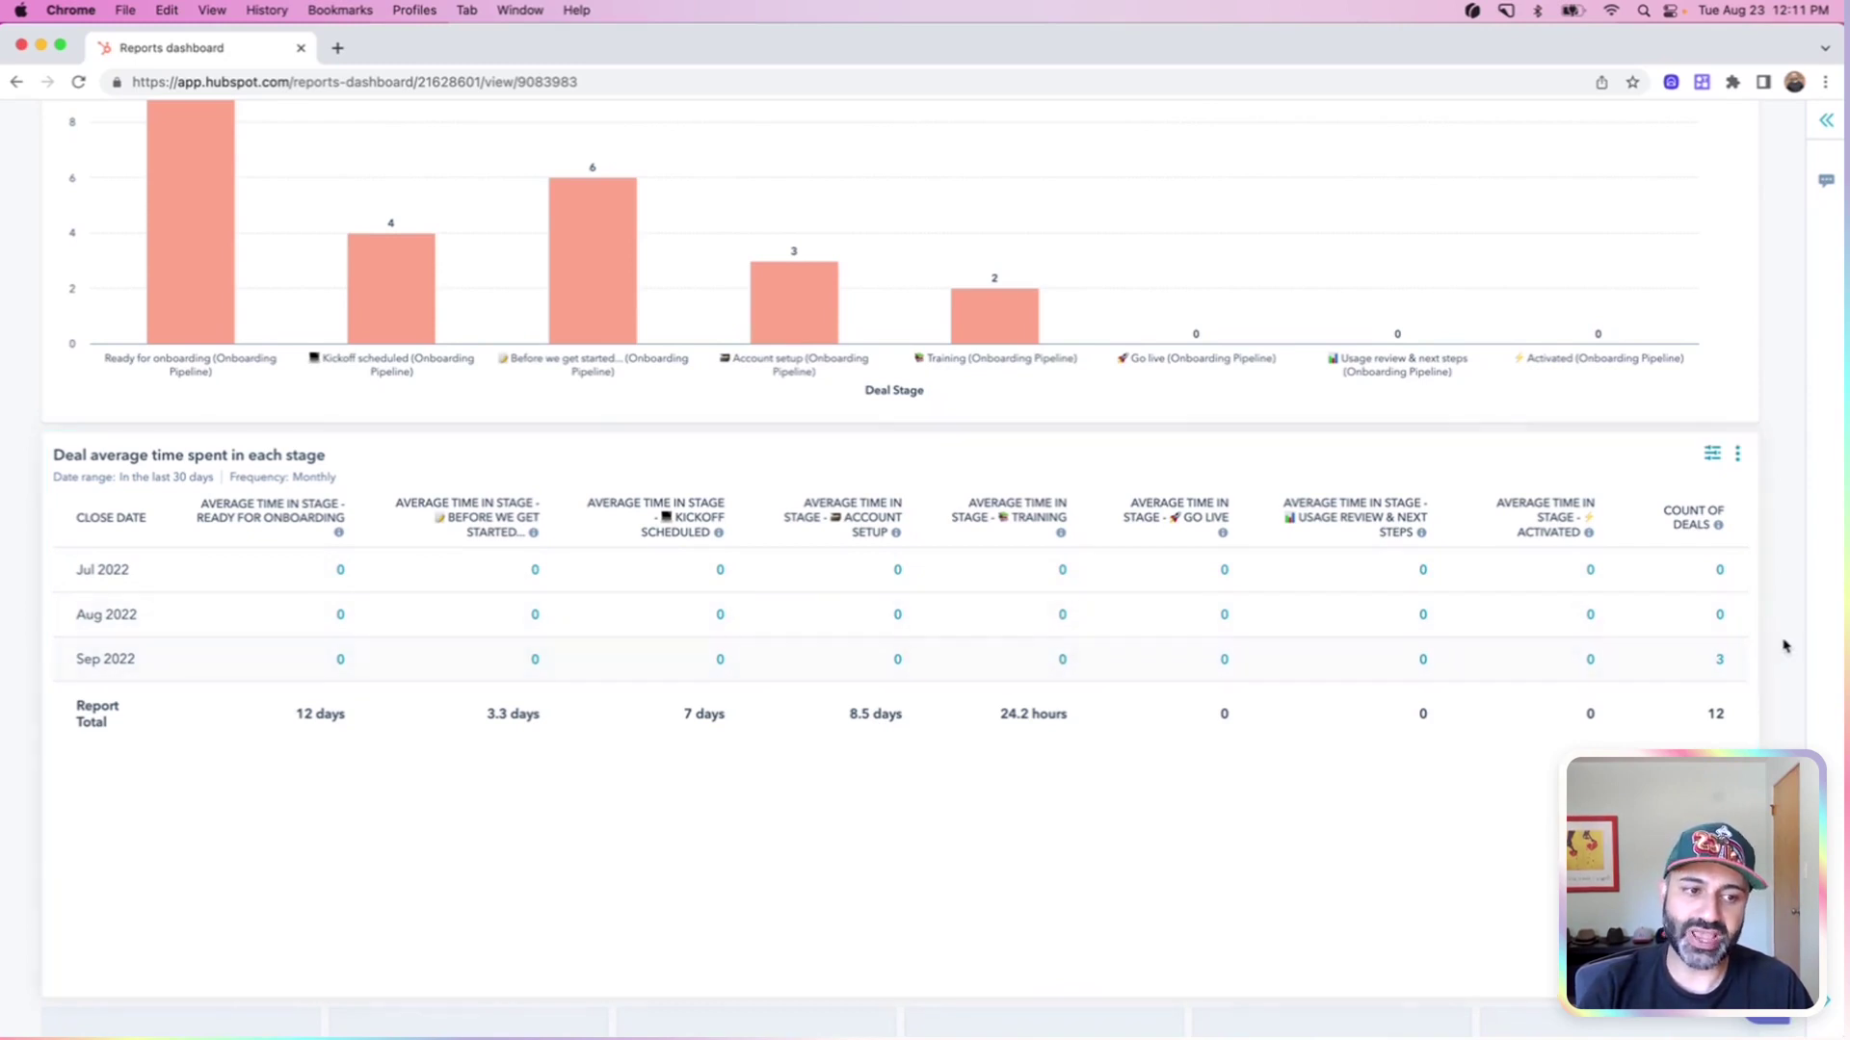
scroll(1338, 683, up, 5)
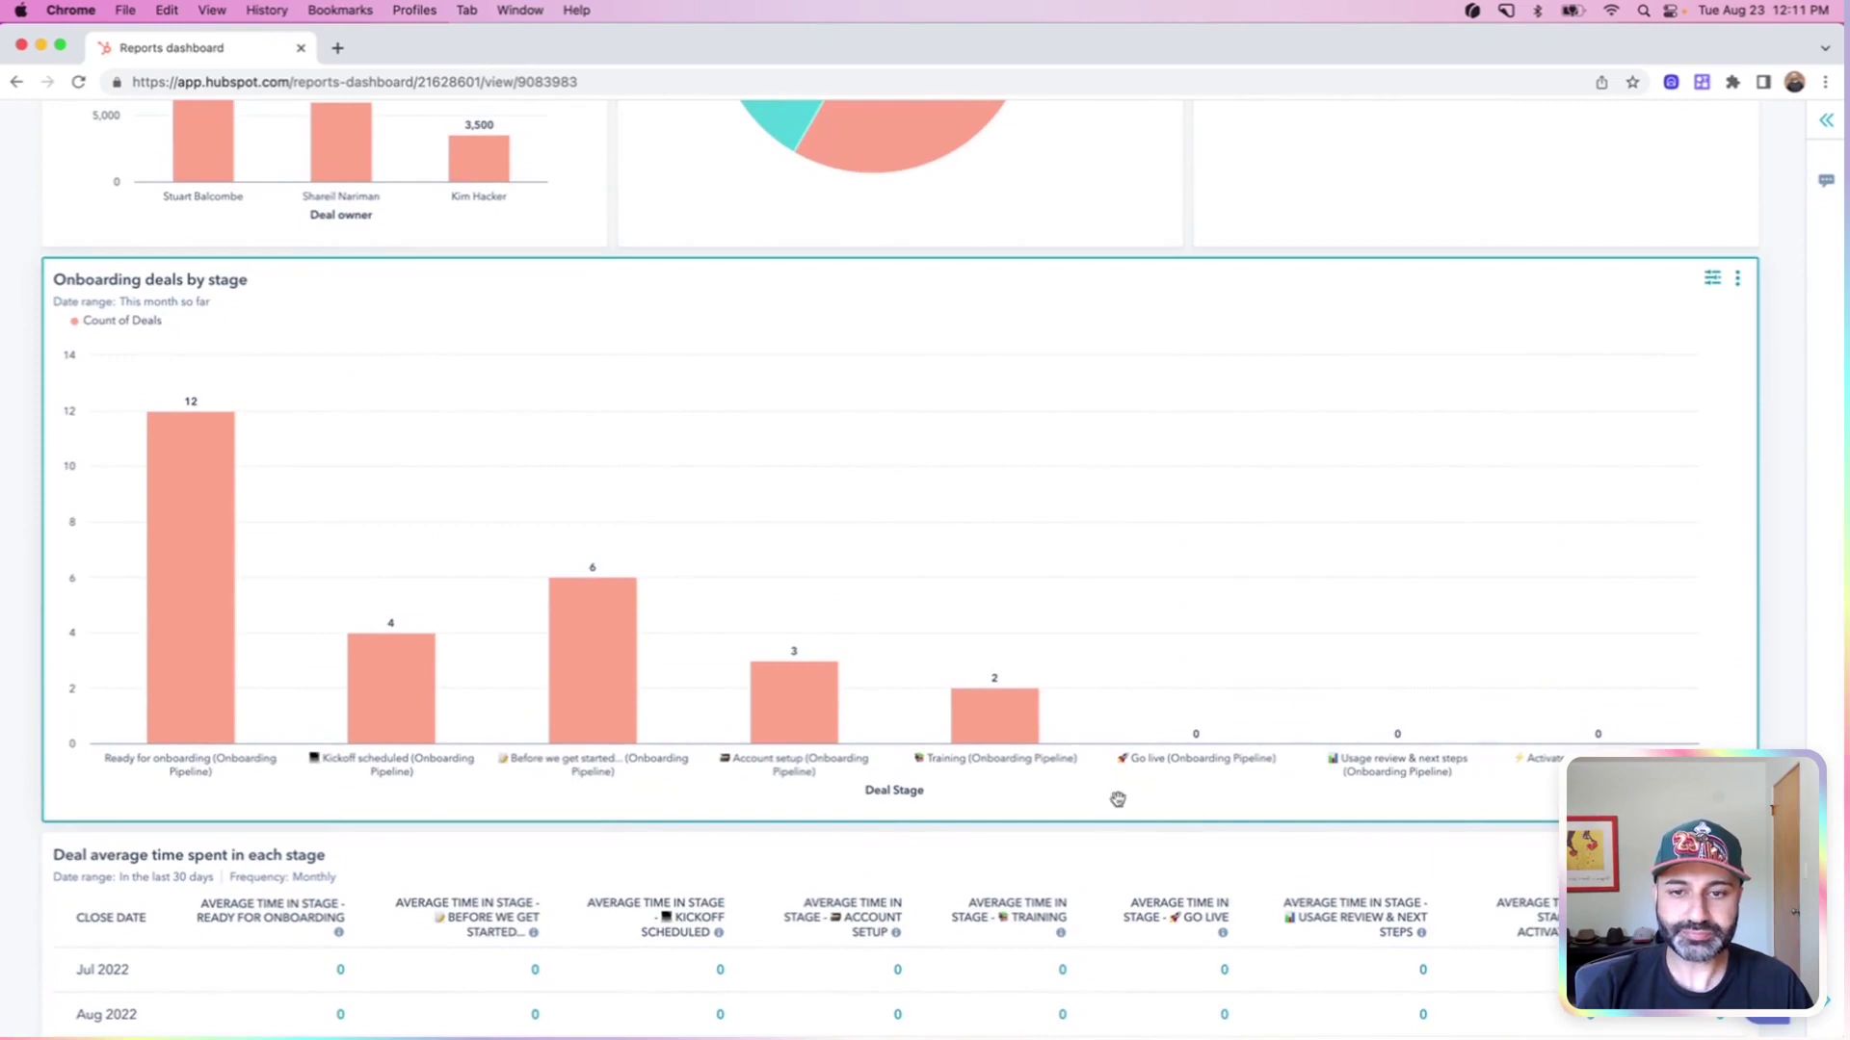
Preview the Filter dashboard choices without applying any, then scroll back down to the Onboarding Pipeline Report.
scroll(1123, 791, up, 5)
scroll(1123, 791, up, 8)
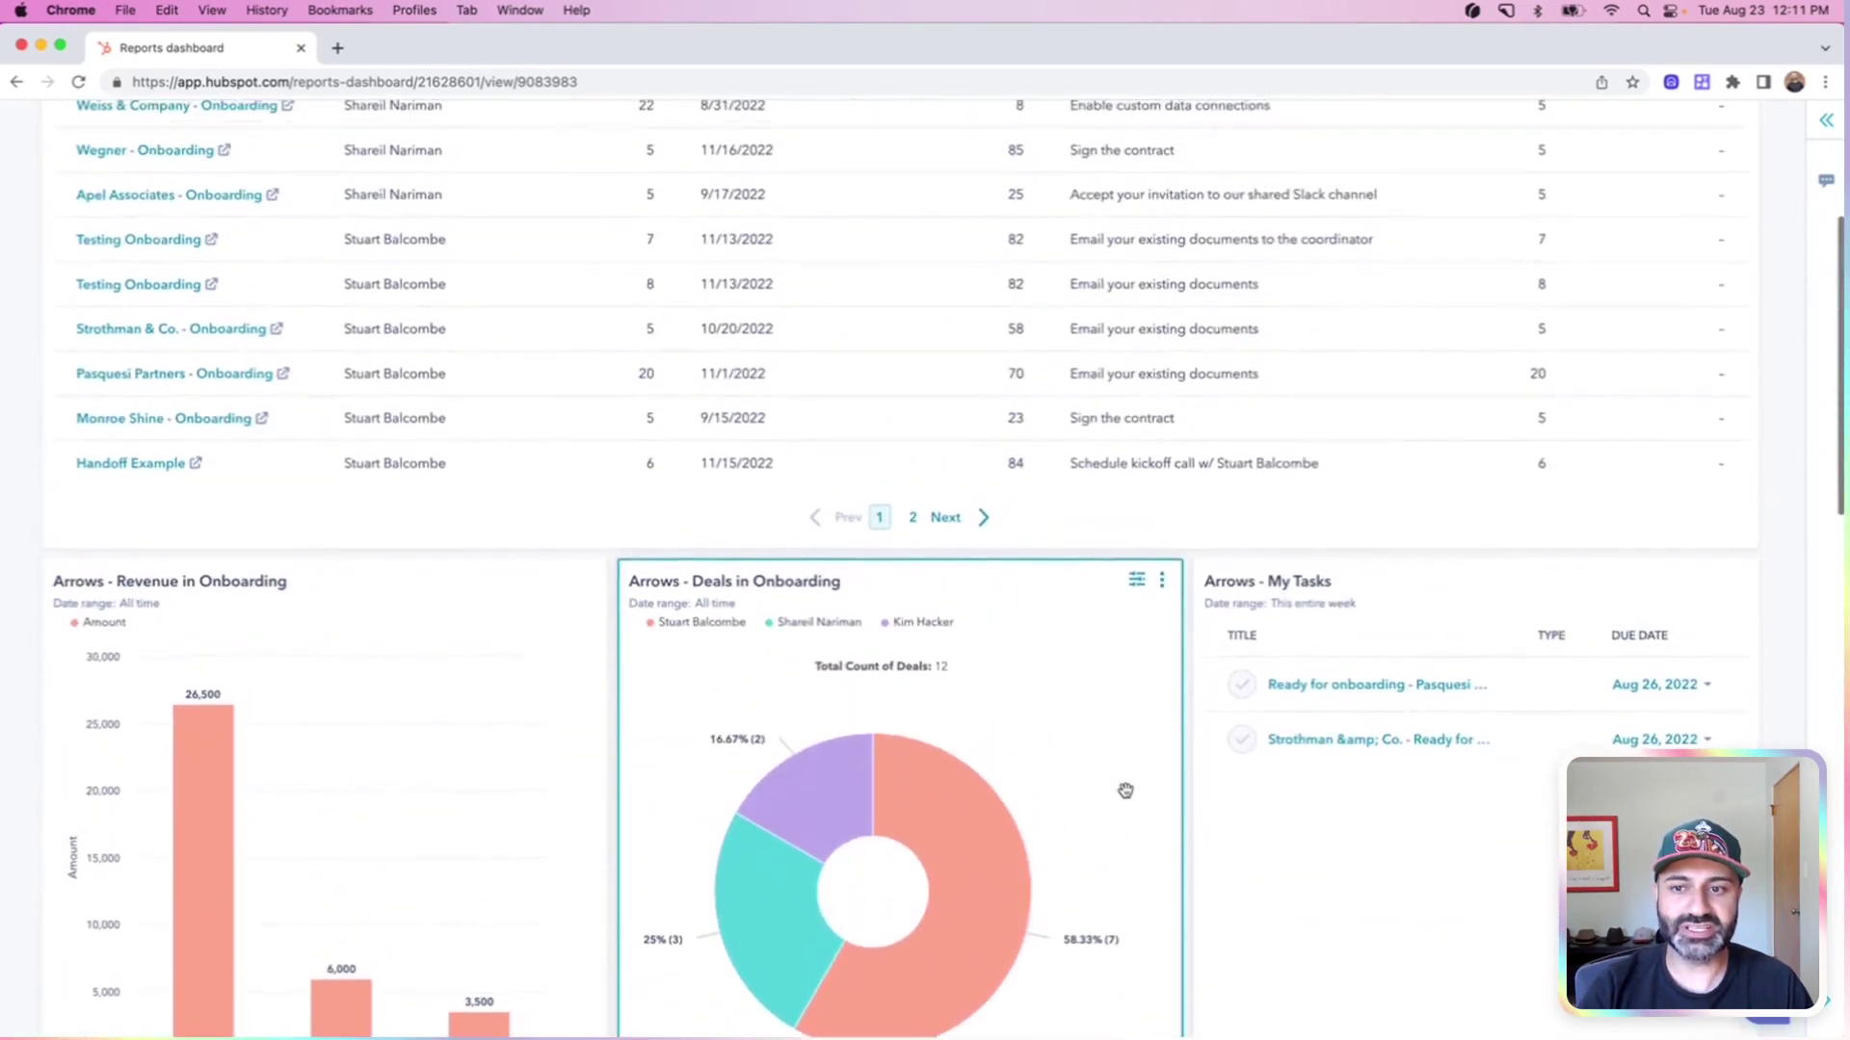
scroll(1126, 790, up, 3)
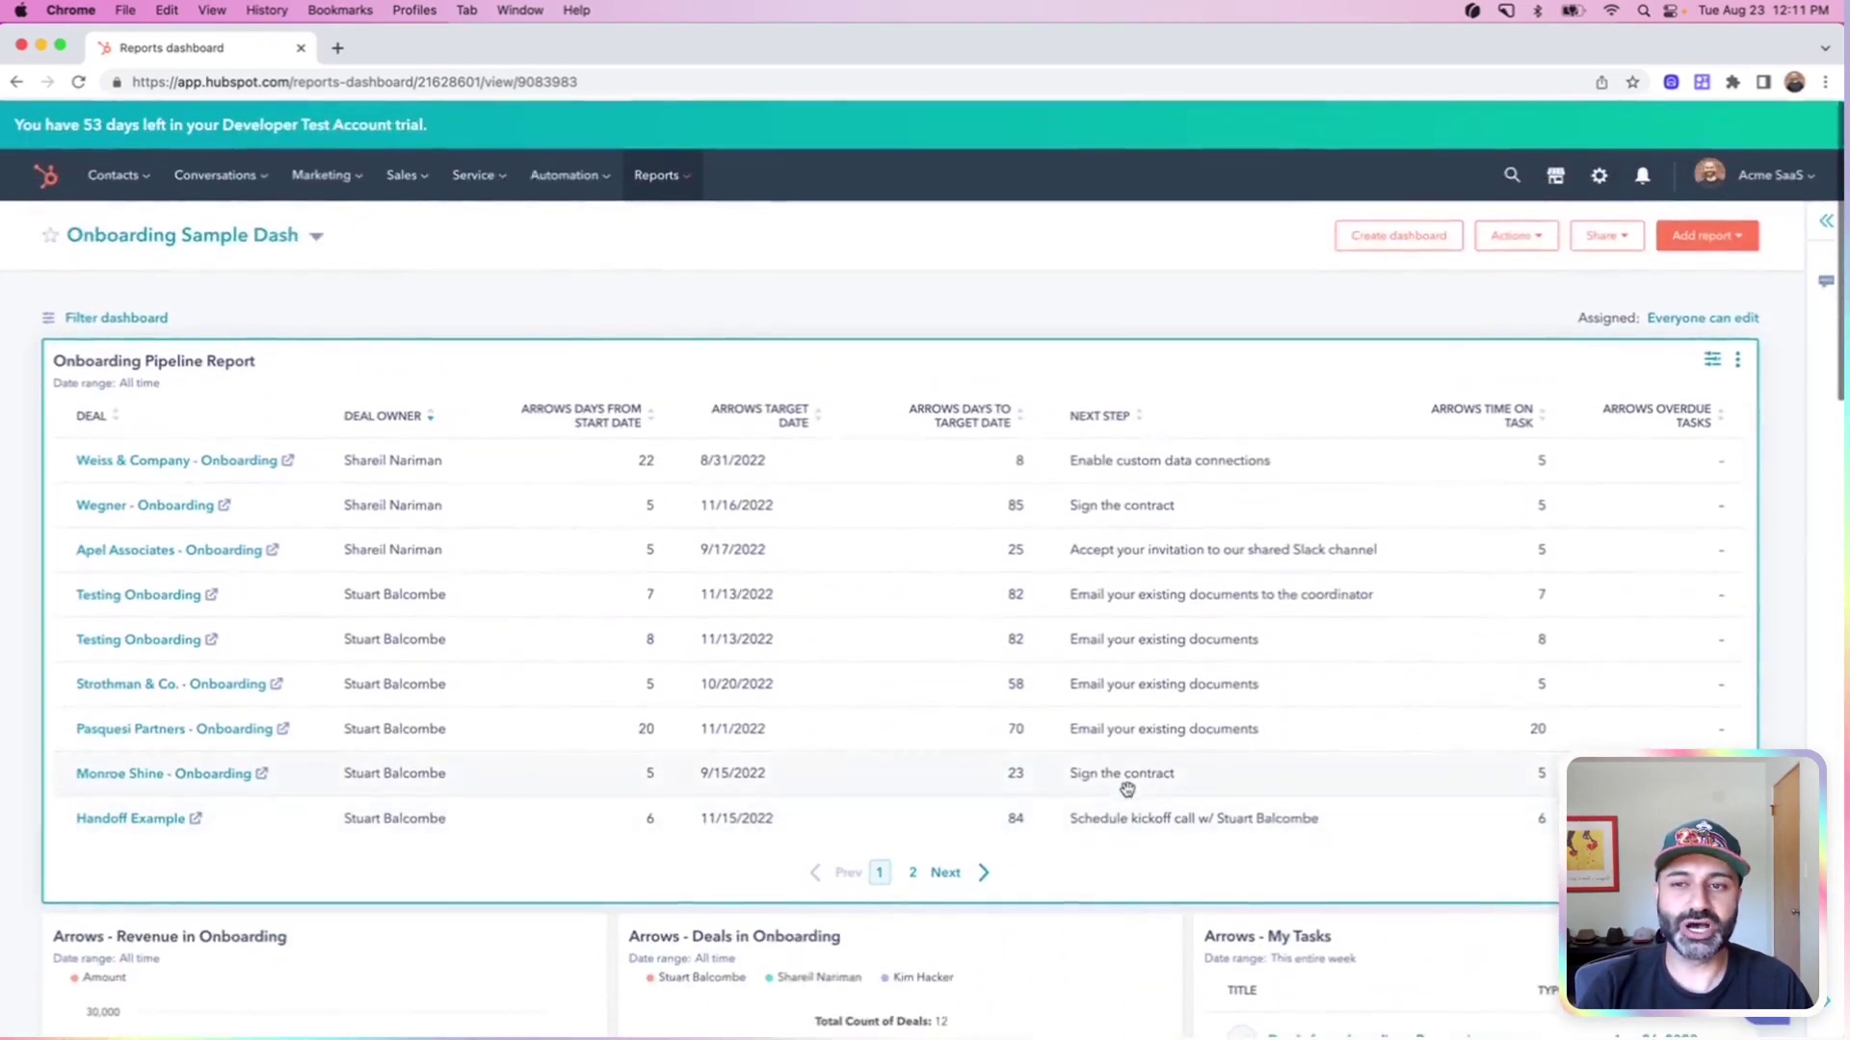
scroll(1129, 788, down, 1)
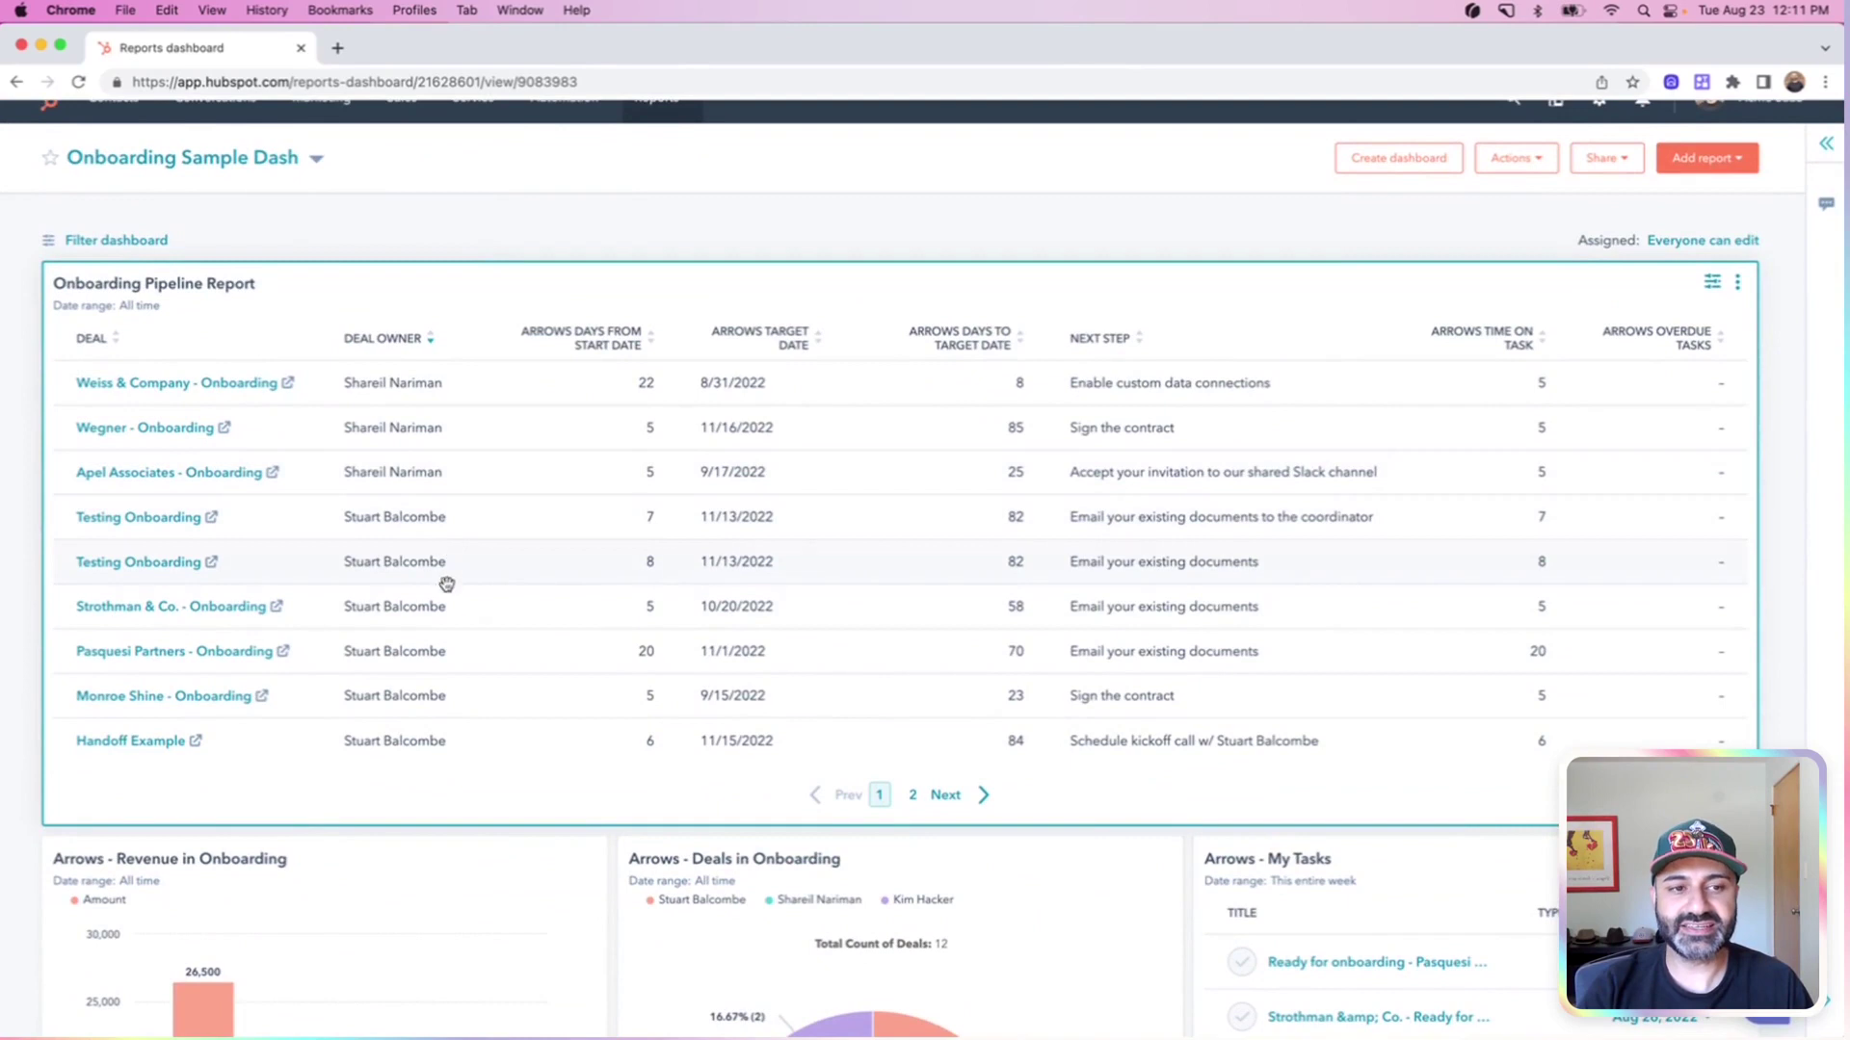
click(131, 247)
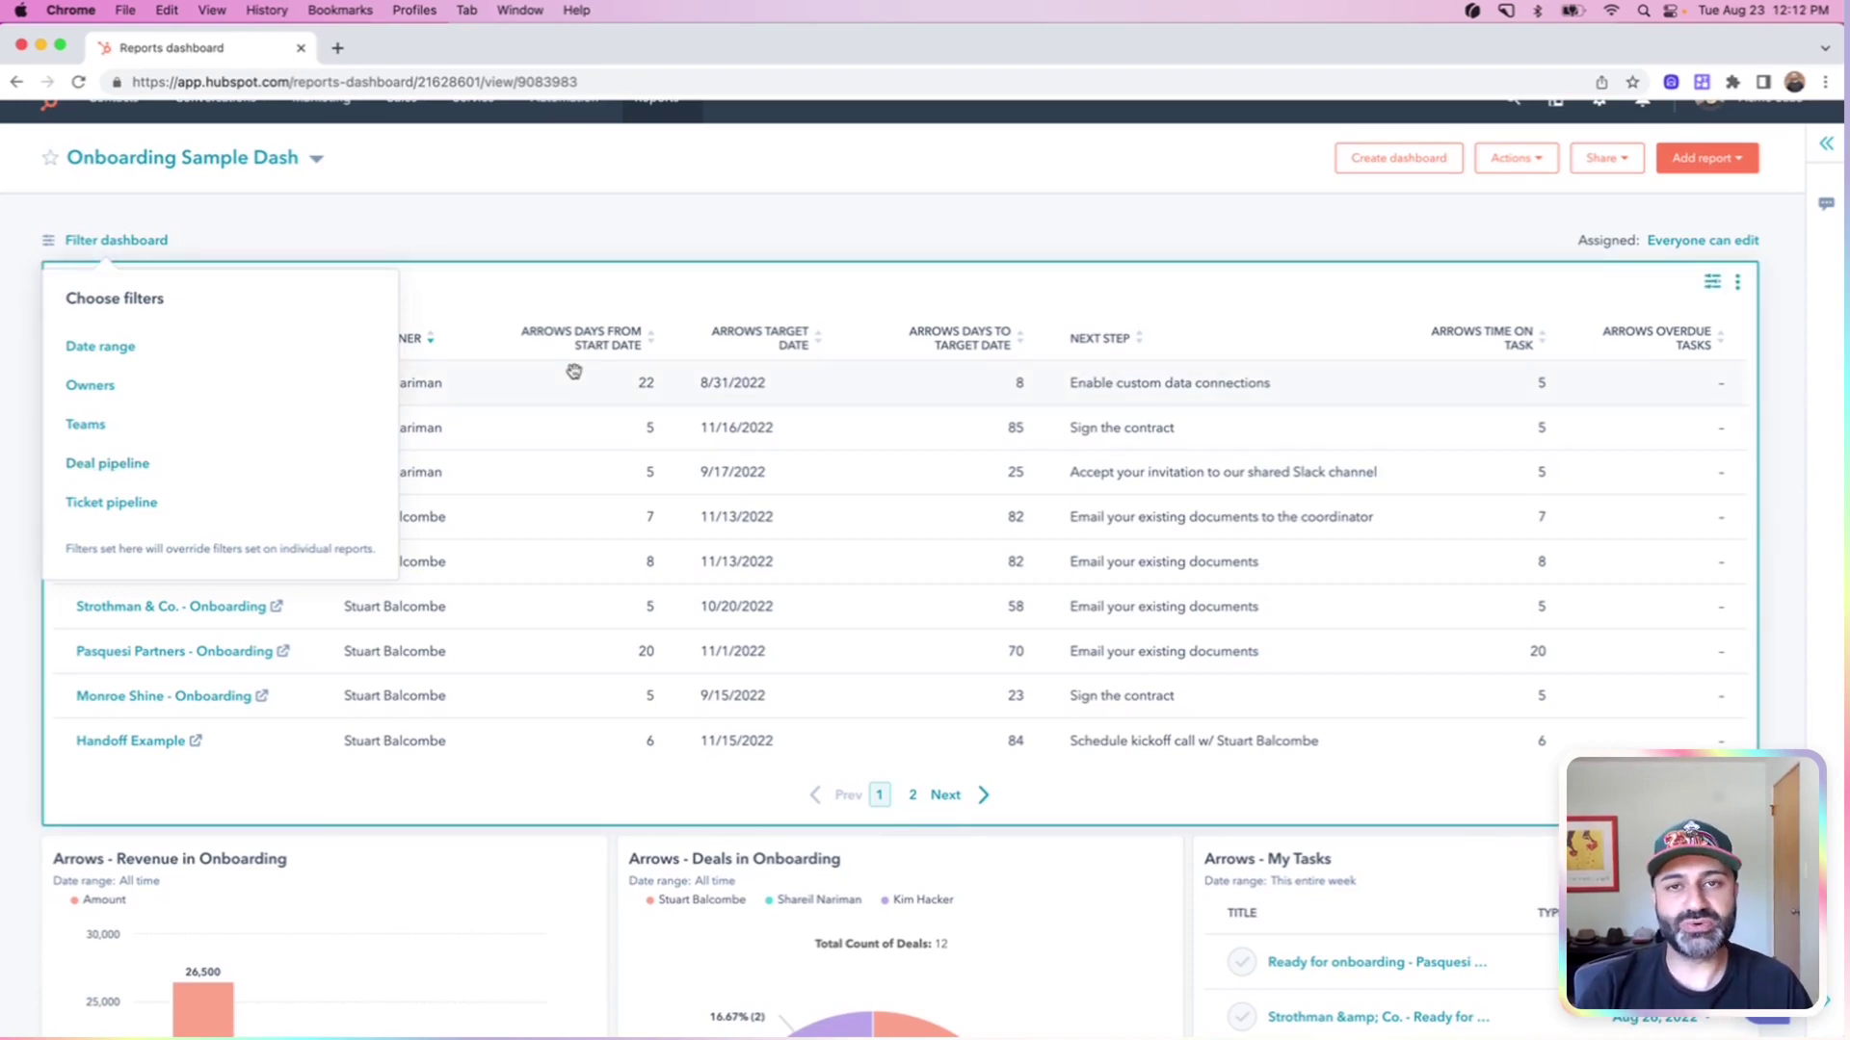
click(689, 217)
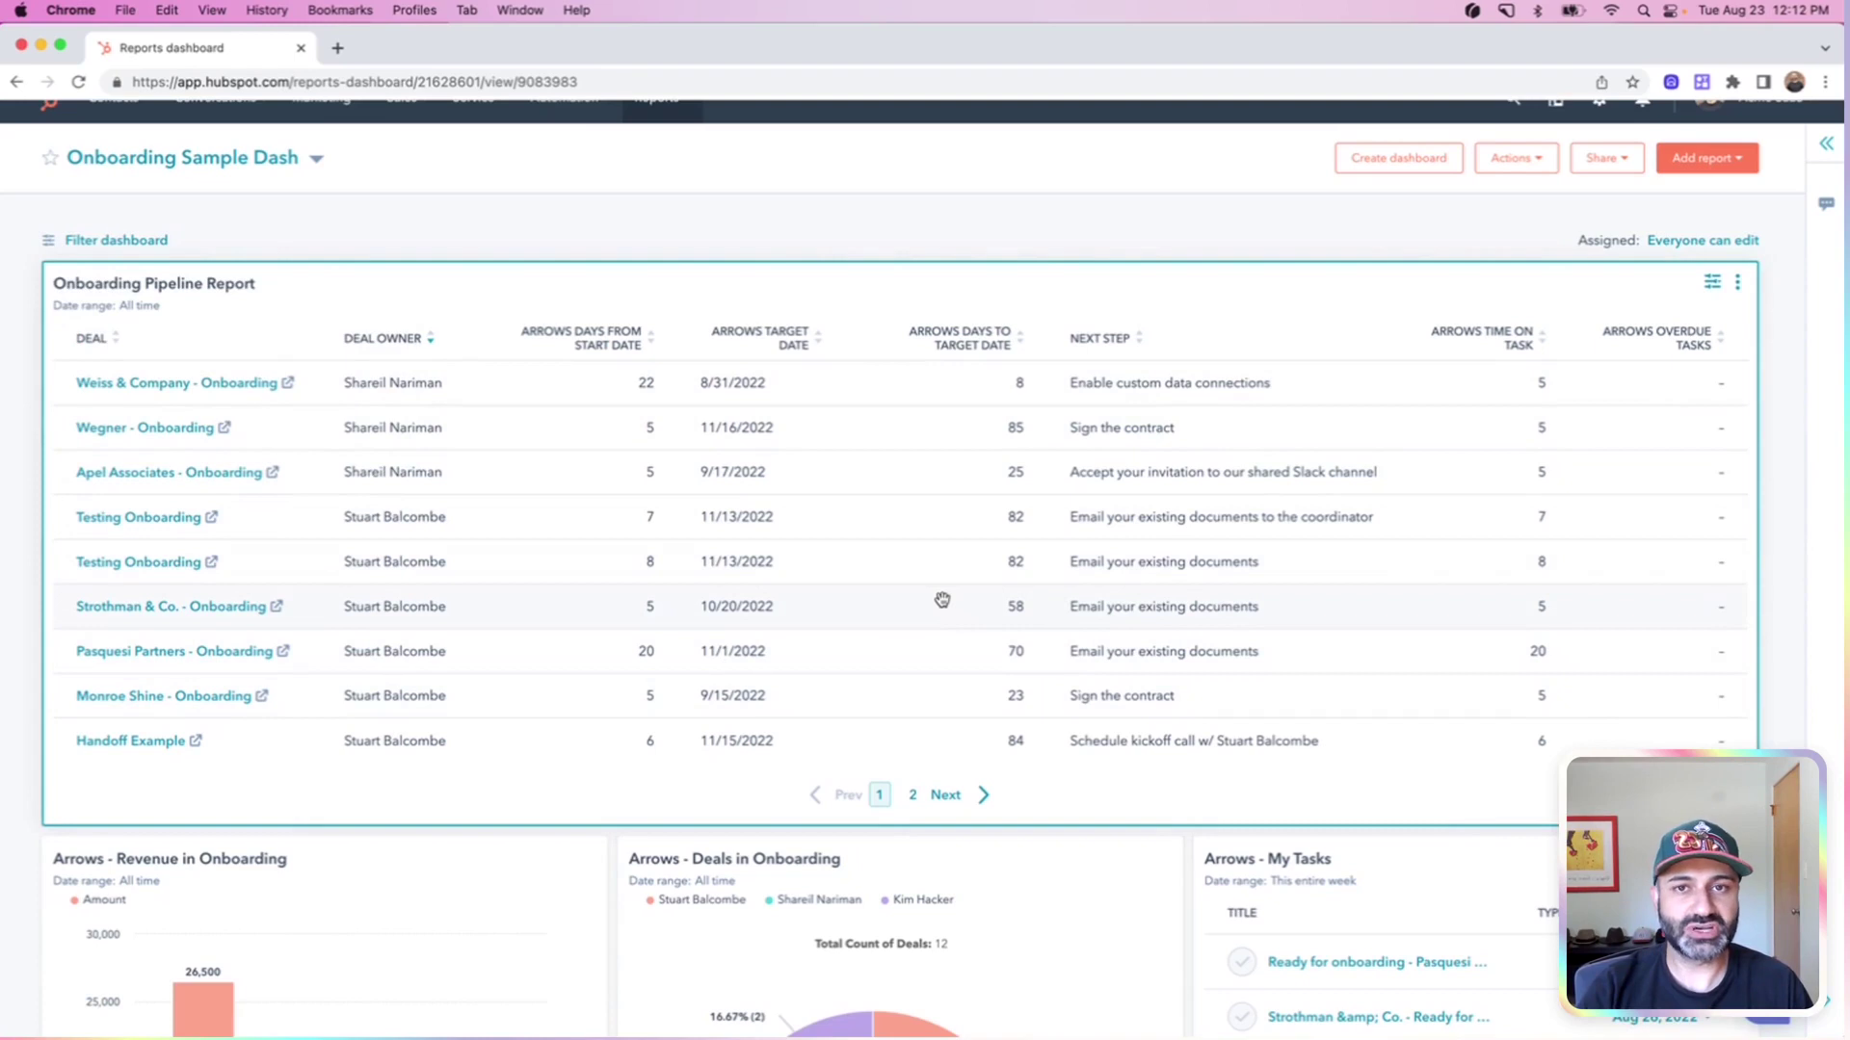
scroll(911, 617, down, 4)
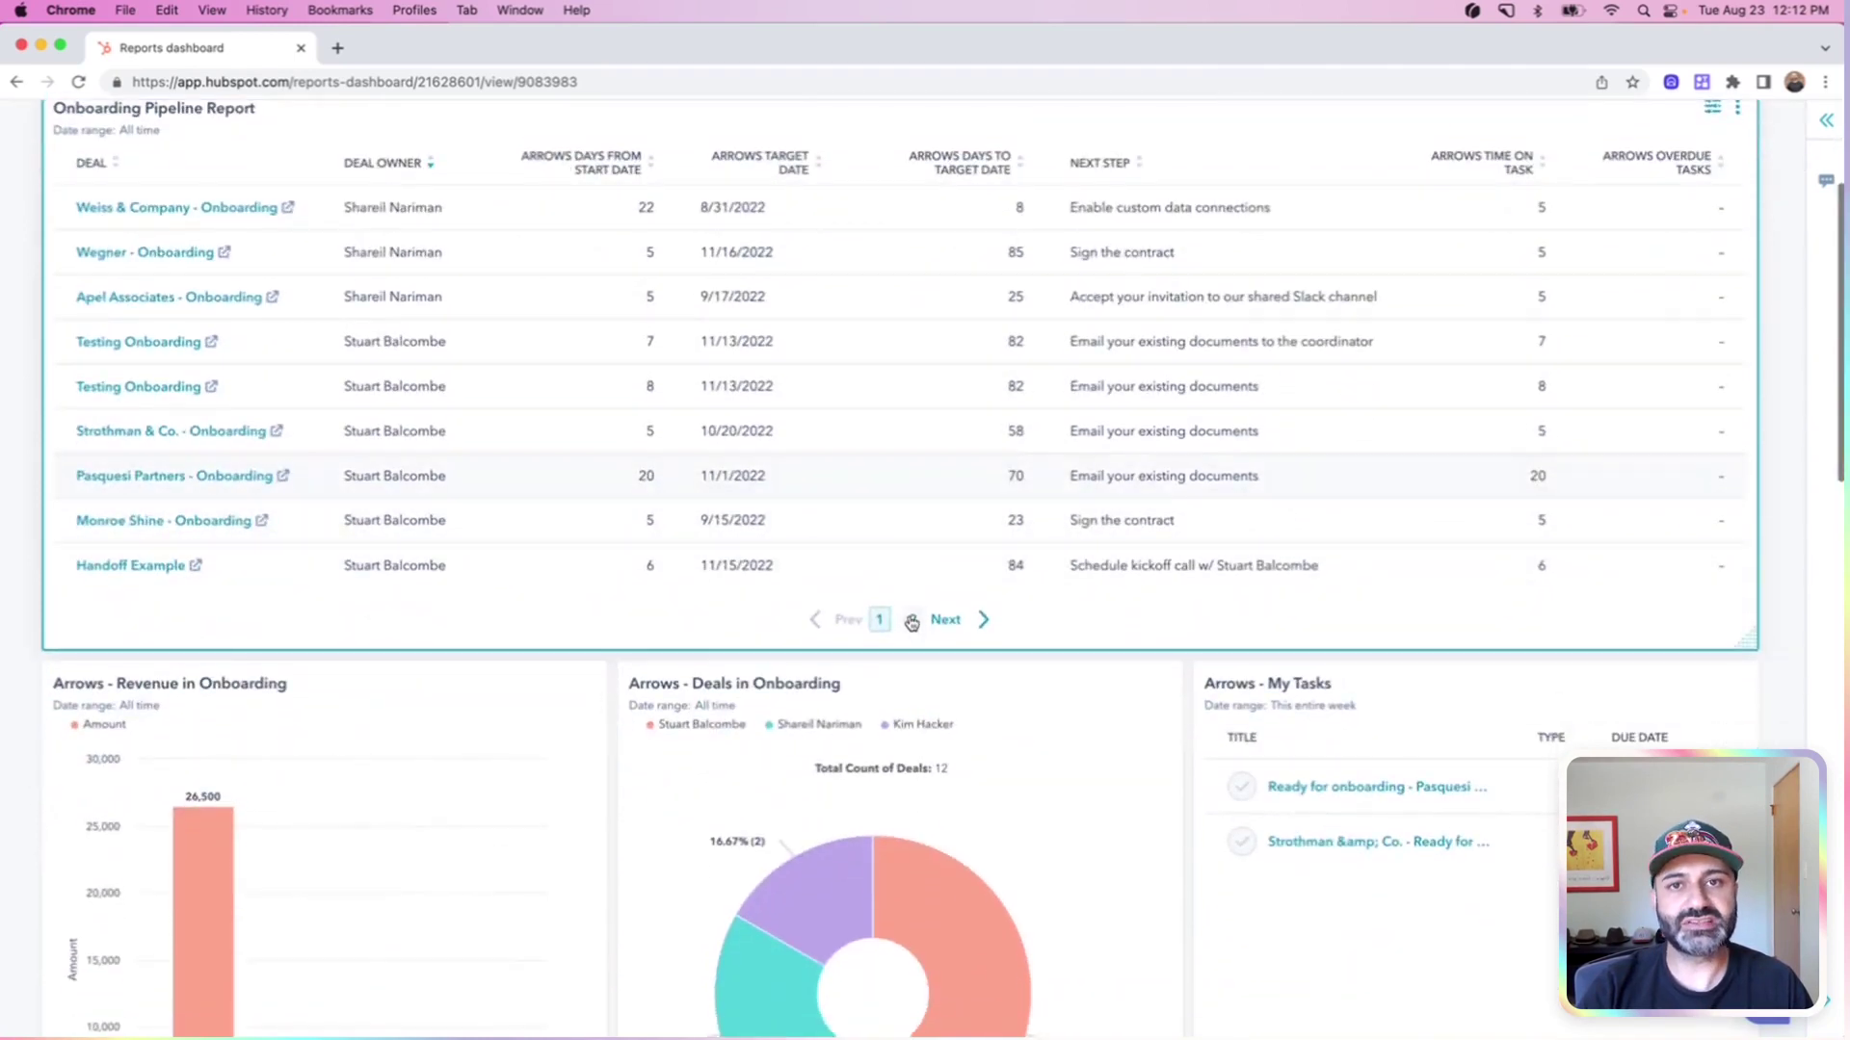
scroll(912, 622, down, 2)
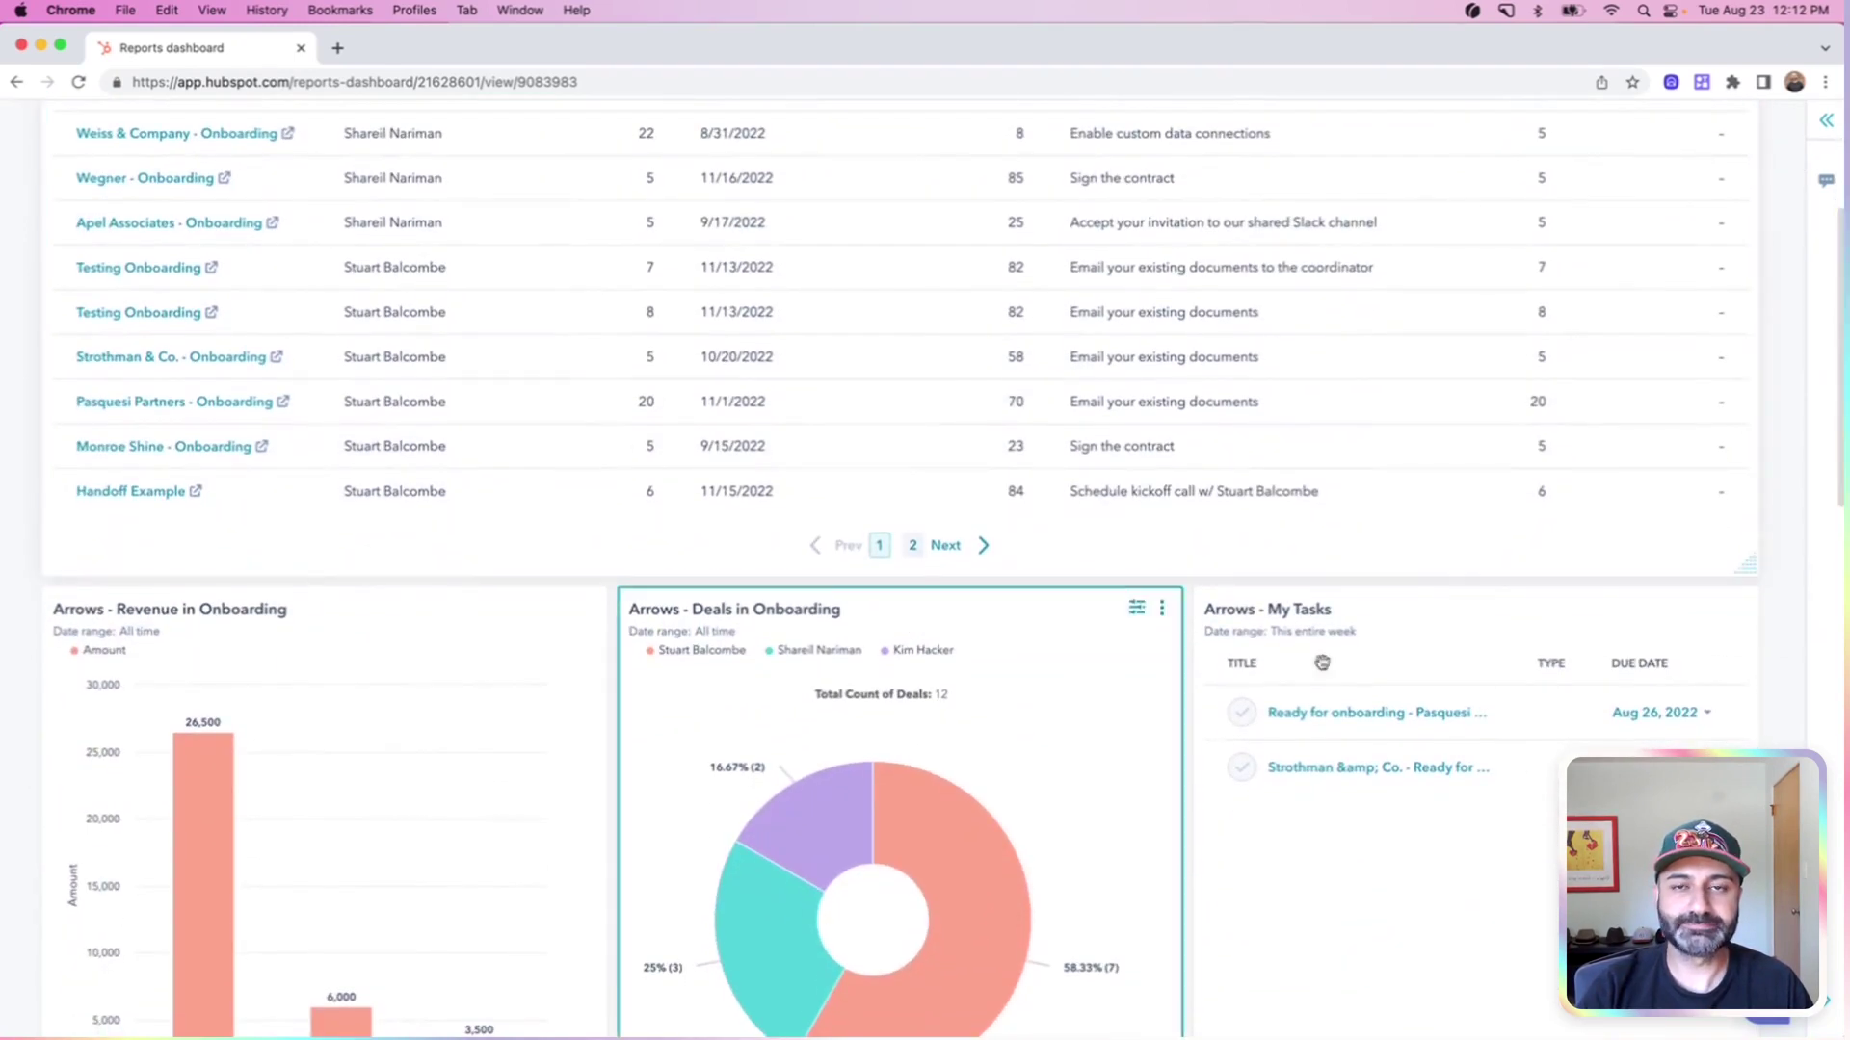